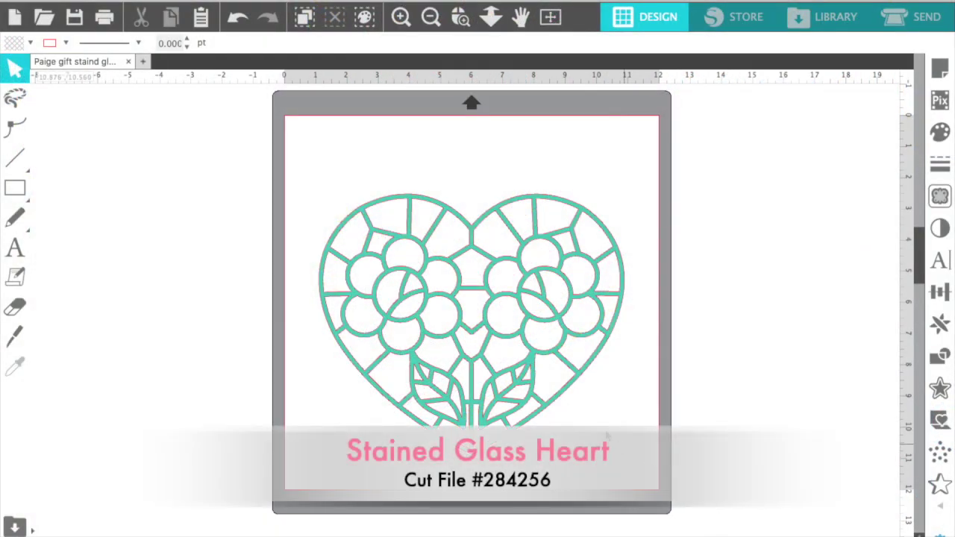
Corner-drag the stained-glass heart down to 5.219 × 4.446 in on the mat.
{"action": "left_click", "coordinate": [561, 399]}
{"action": "left_click_drag", "start_coordinate": [629, 459], "coordinate": [514, 308]}
{"action": "scroll", "coordinate": [514, 307], "scroll_direction": "left", "scroll_amount": 5}
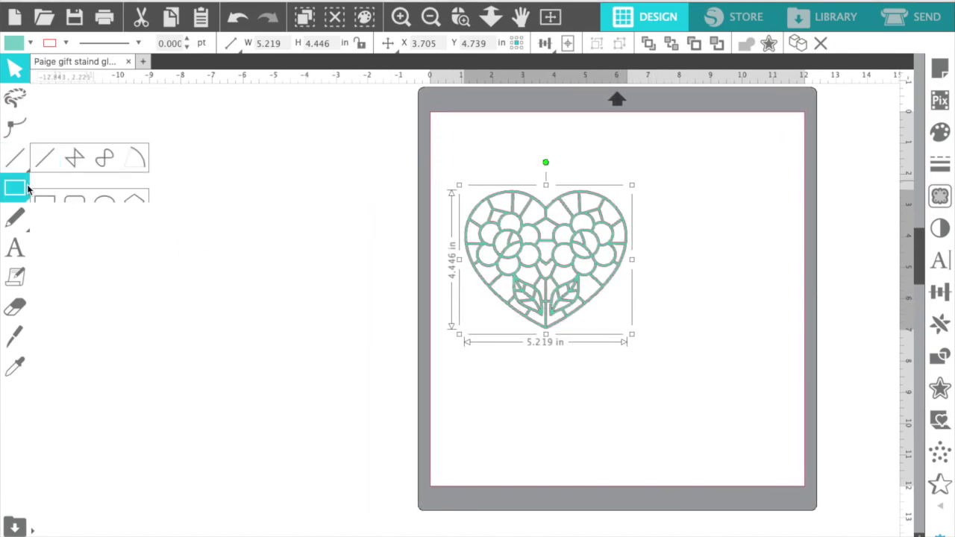
Draw a rectangle left of the mat and size it exactly to 6.5 × 10 in.
{"action": "mouse_move", "coordinate": [15, 188]}
{"action": "left_click", "coordinate": [51, 193]}
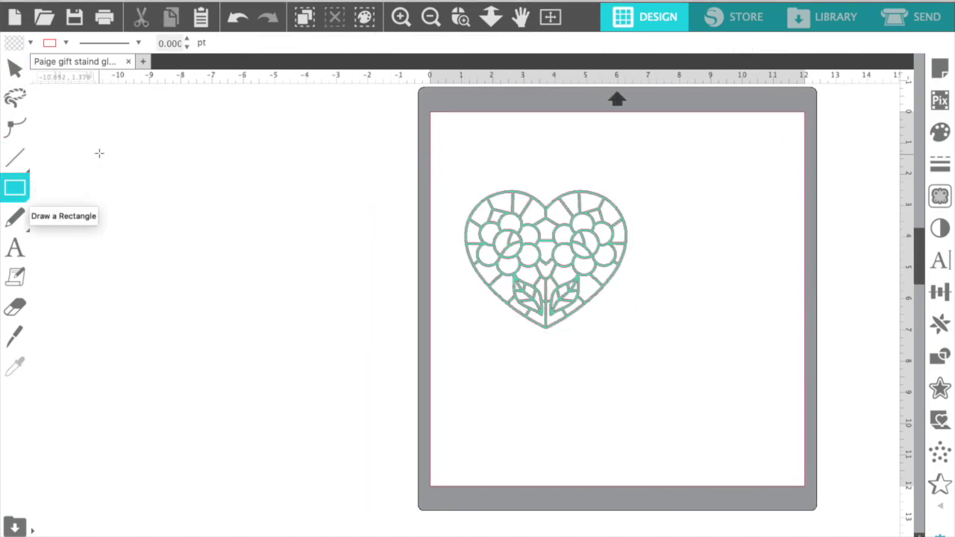
{"action": "mouse_move", "coordinate": [98, 152]}
{"action": "left_mouse_down"}
{"action": "mouse_move", "coordinate": [274, 173]}
{"action": "mouse_move", "coordinate": [294, 259]}
{"action": "mouse_move", "coordinate": [298, 404]}
{"action": "left_mouse_up"}
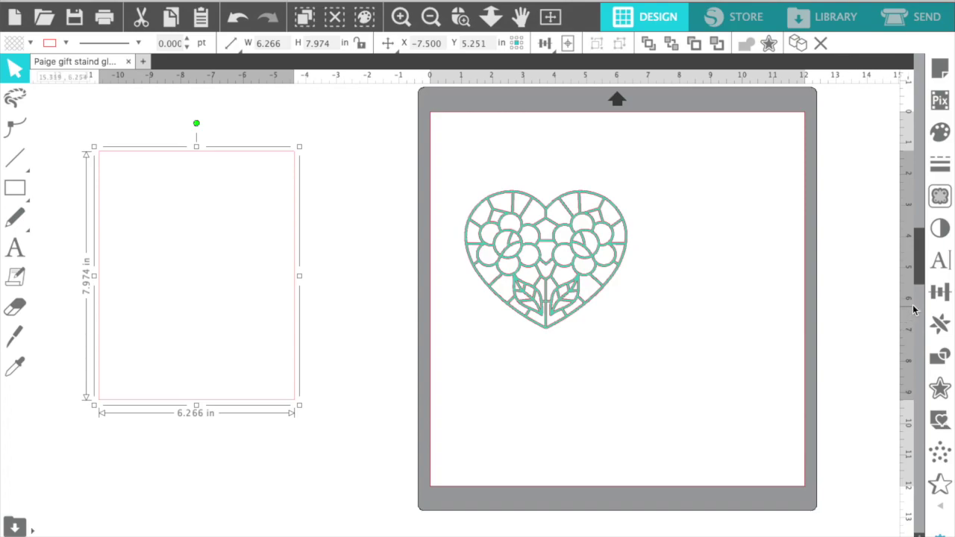
{"action": "left_click", "coordinate": [941, 293]}
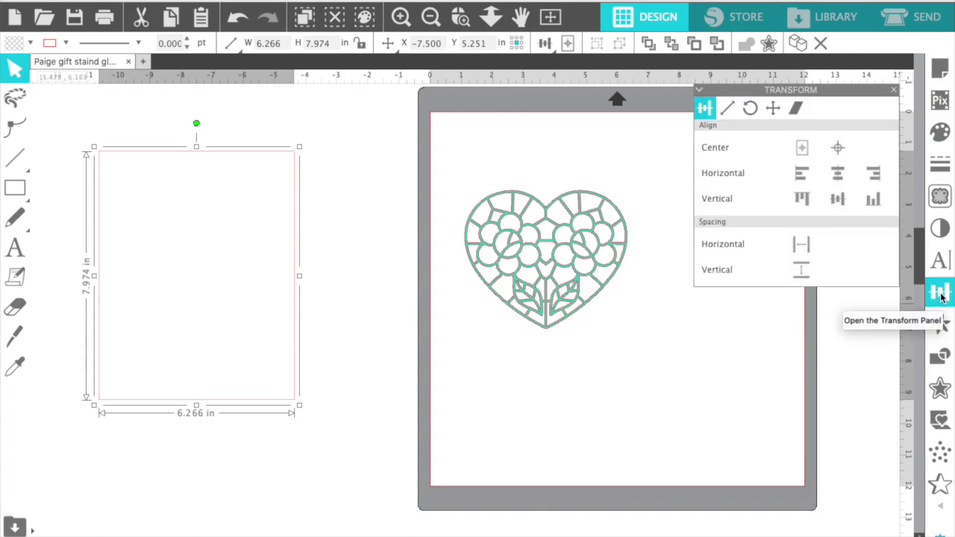
{"action": "left_click", "coordinate": [729, 108]}
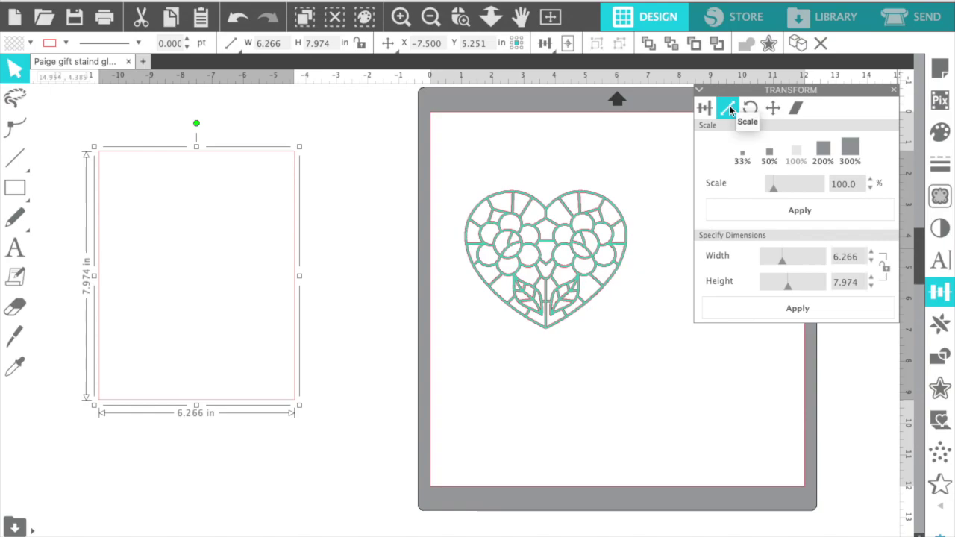
{"action": "double_click", "coordinate": [854, 260]}
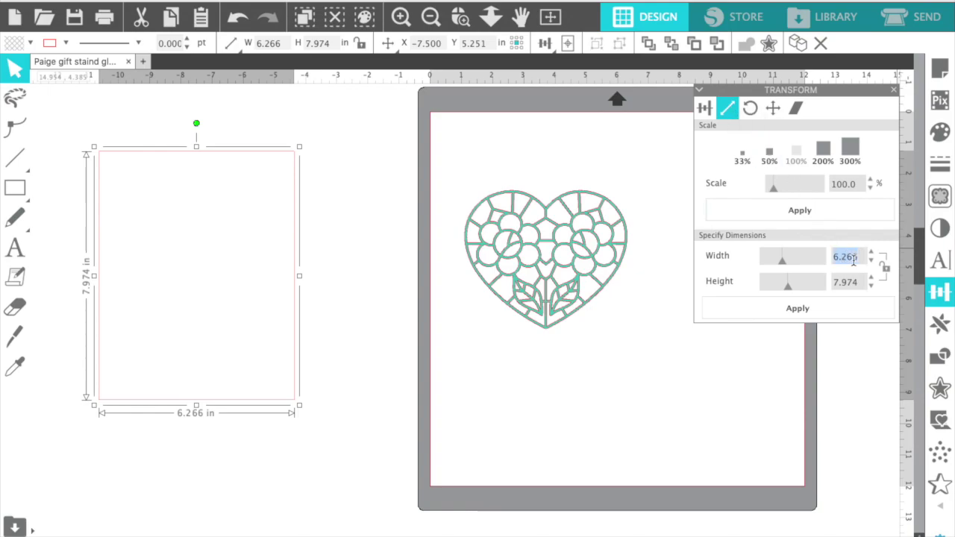
{"action": "type", "text": "10"}
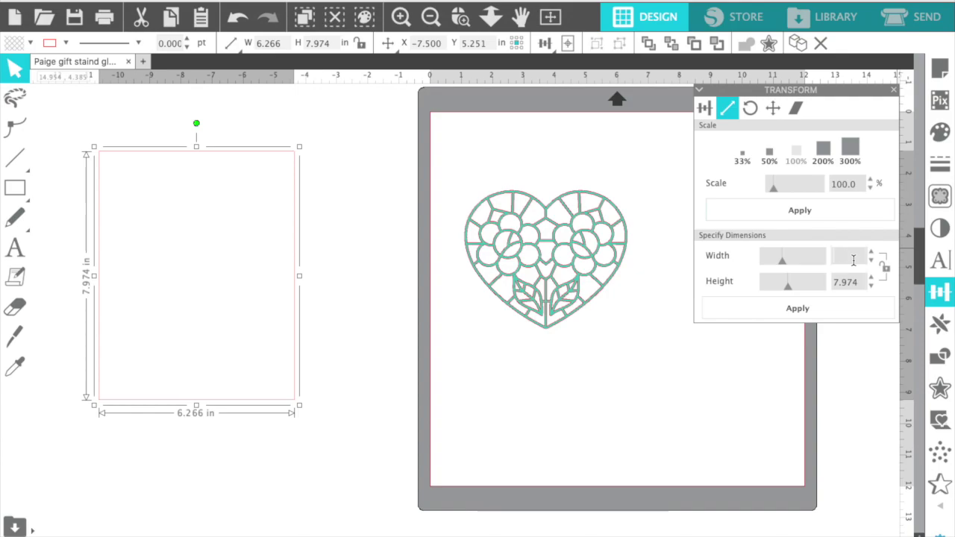
{"action": "key", "text": "Tab"}
{"action": "type", "text": "10"}
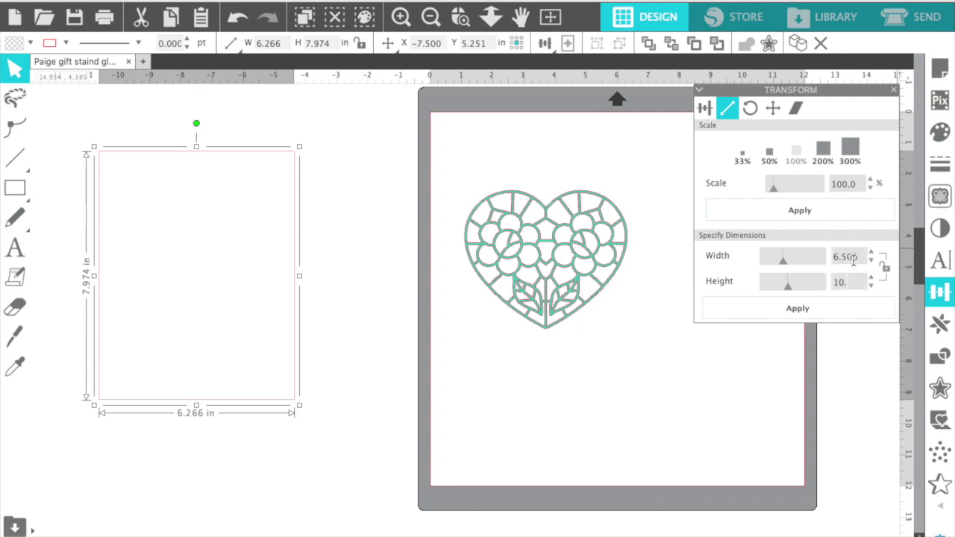
{"action": "left_click", "coordinate": [855, 319]}
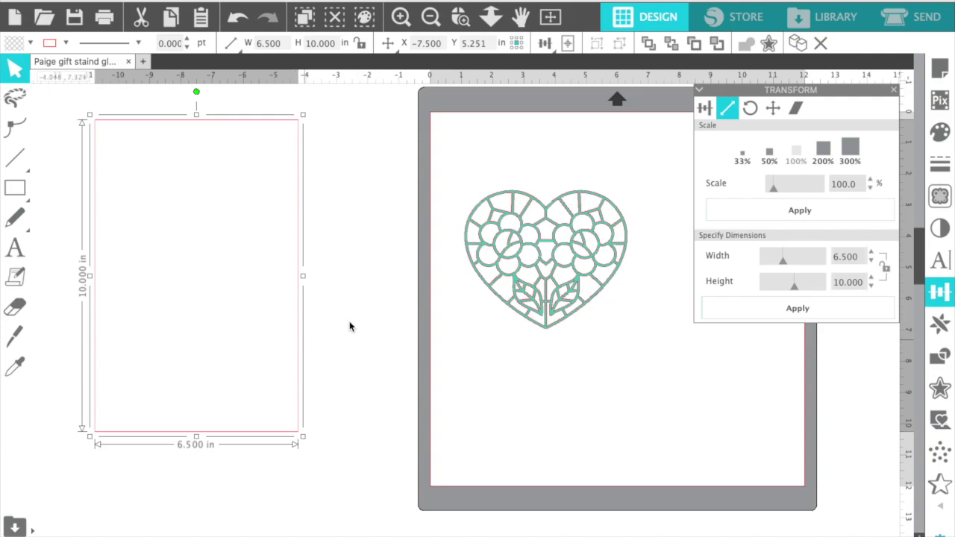
Fill the rectangle solid pink and move it further left.
{"action": "left_click", "coordinate": [945, 133]}
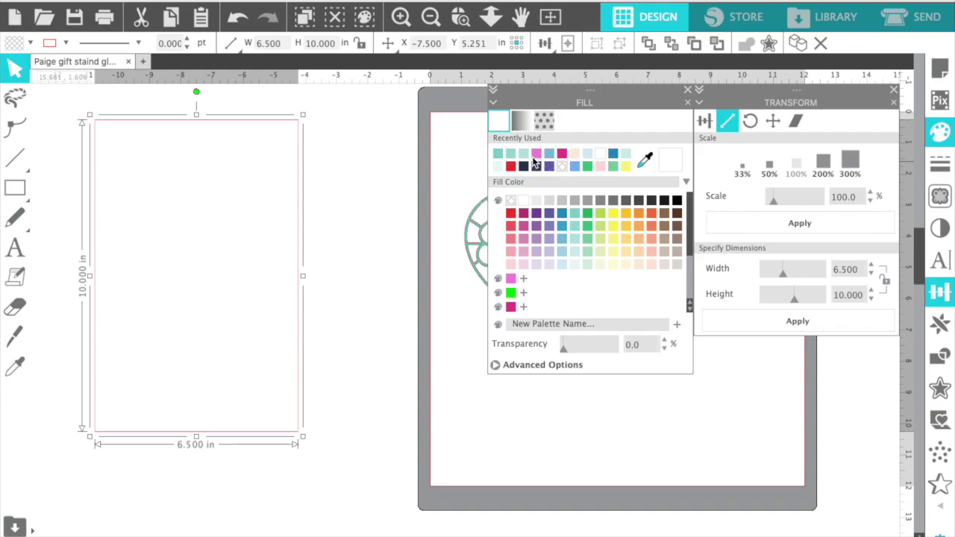
{"action": "left_click", "coordinate": [534, 157]}
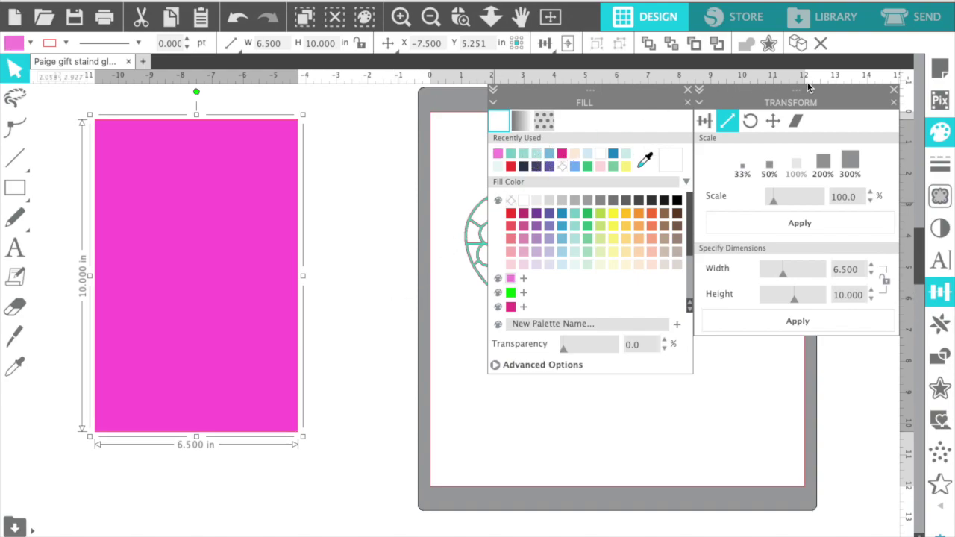
{"action": "left_click", "coordinate": [894, 90]}
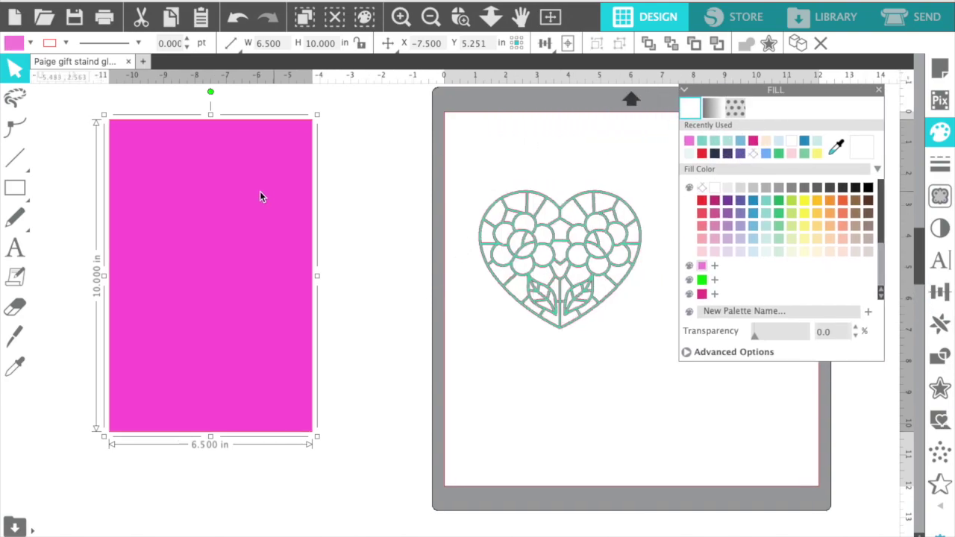
{"action": "left_click_drag", "start_coordinate": [260, 196], "coordinate": [127, 208]}
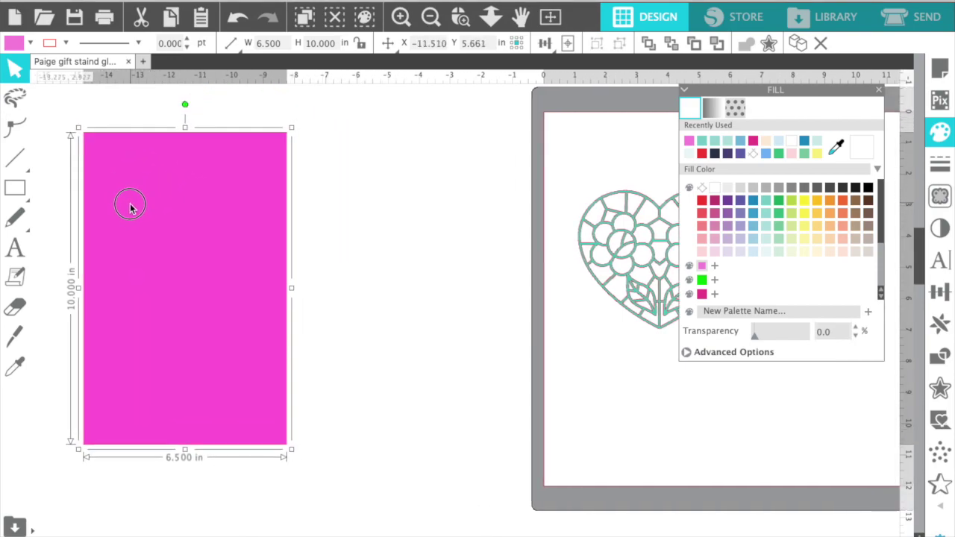
{"action": "left_click", "coordinate": [879, 90]}
Draw a second rectangle, set it to 6.25 × 9.75 in, and place it beside the pink one.
{"action": "mouse_move", "coordinate": [15, 188]}
{"action": "left_click", "coordinate": [44, 187]}
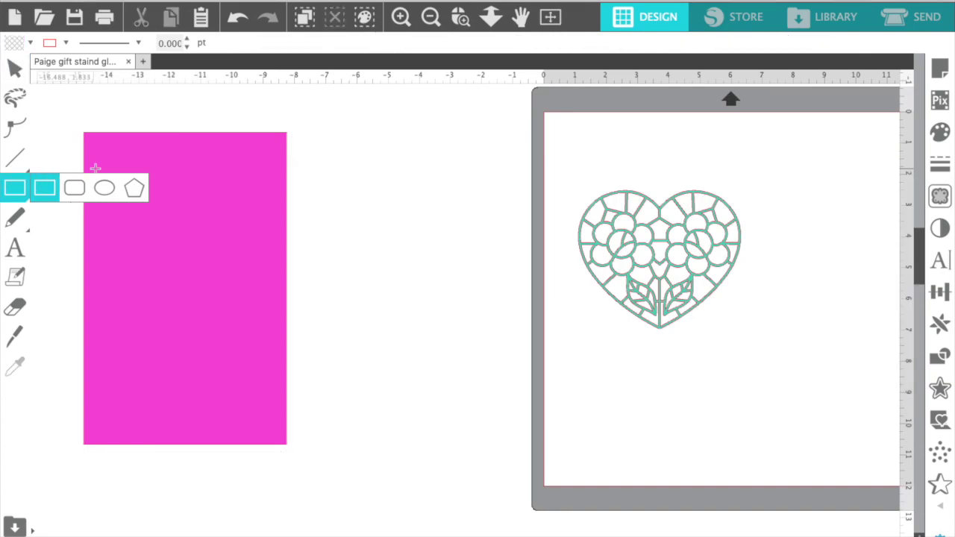
{"action": "left_click_drag", "start_coordinate": [348, 132], "coordinate": [520, 430]}
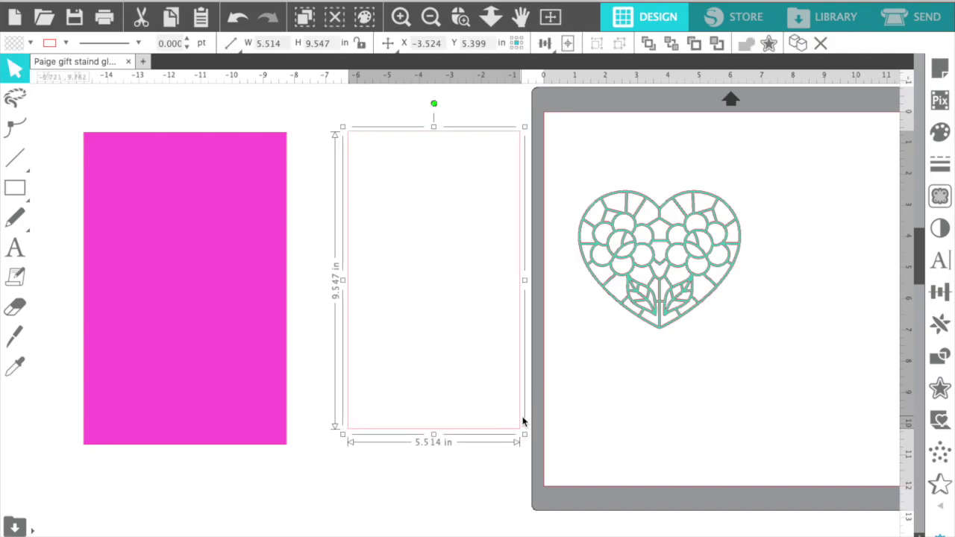
{"action": "left_click", "coordinate": [944, 295]}
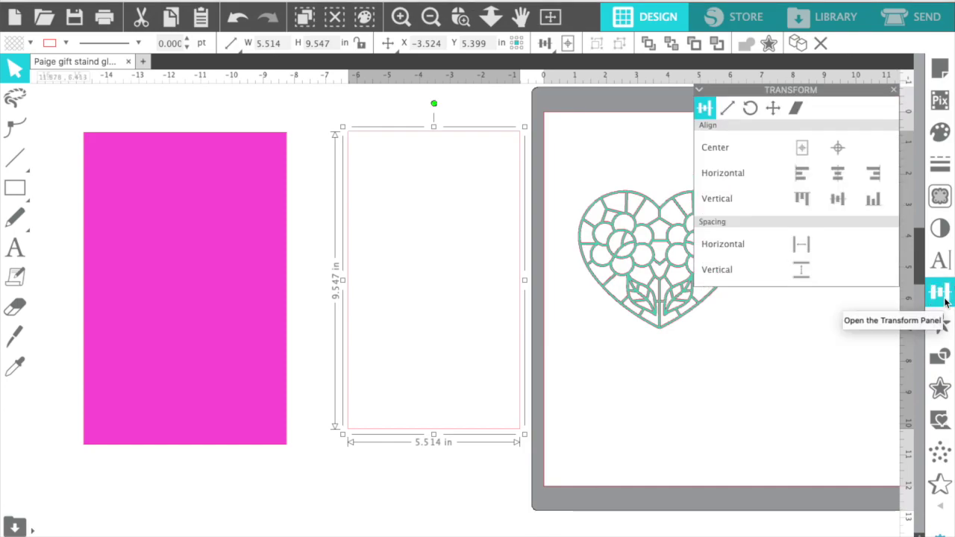
{"action": "left_click", "coordinate": [728, 111]}
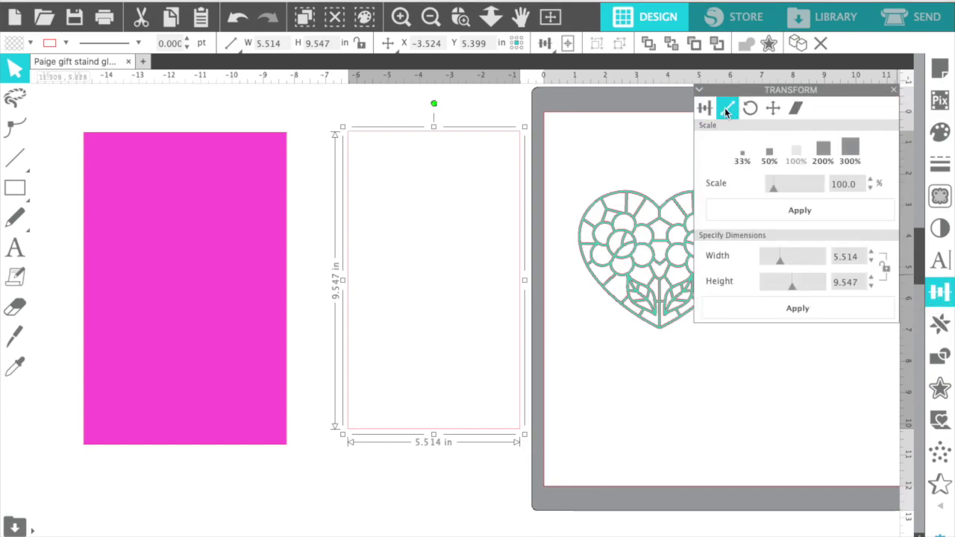
{"action": "double_click", "coordinate": [846, 257]}
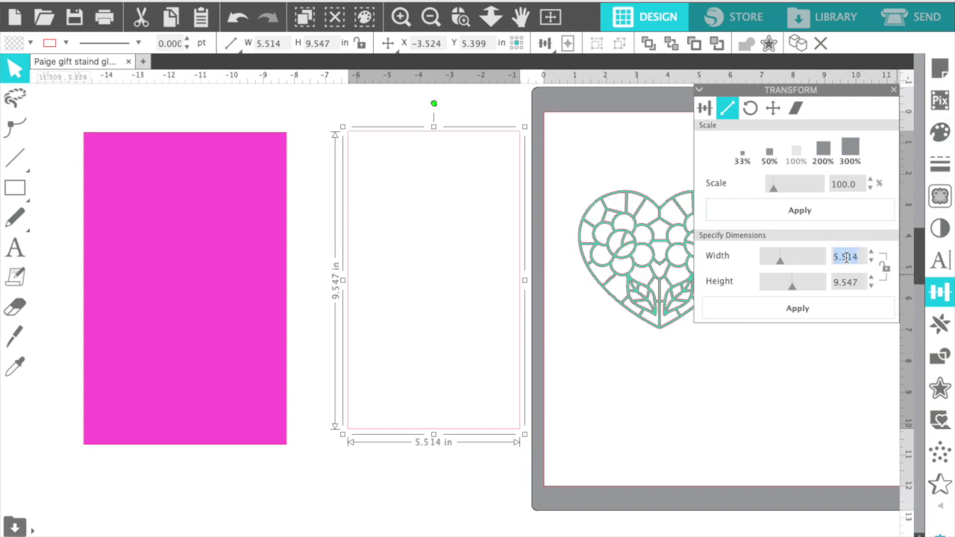
{"action": "type", "text": "6.250"}
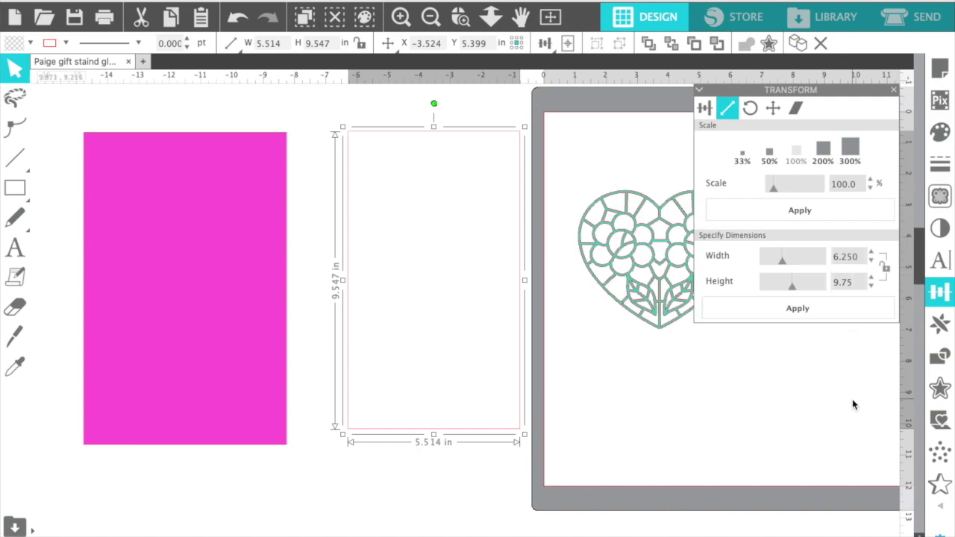
{"action": "left_click", "coordinate": [805, 309]}
{"action": "left_click_drag", "start_coordinate": [507, 439], "coordinate": [485, 443]}
{"action": "left_click", "coordinate": [941, 132]}
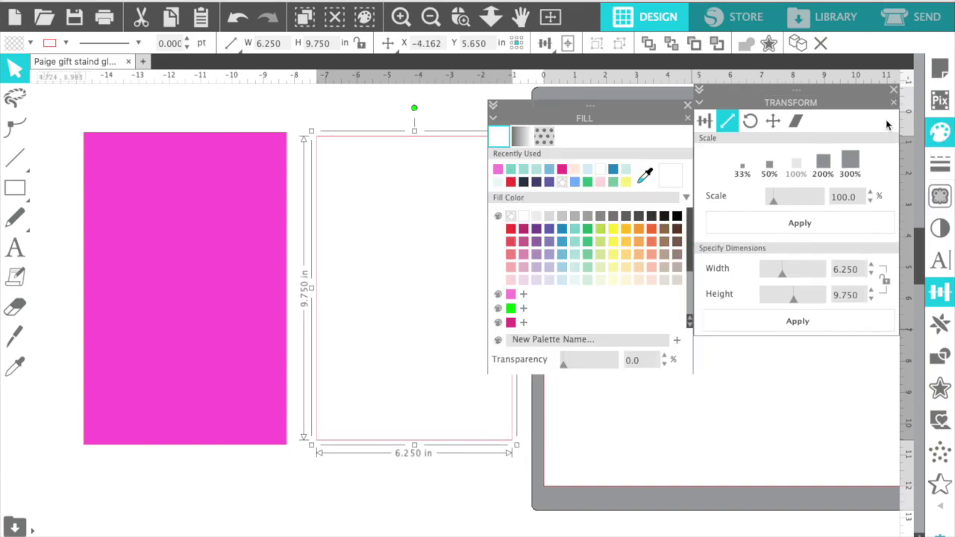
Fill the second rectangle white and keep it beside the pink card.
{"action": "left_click", "coordinate": [587, 156]}
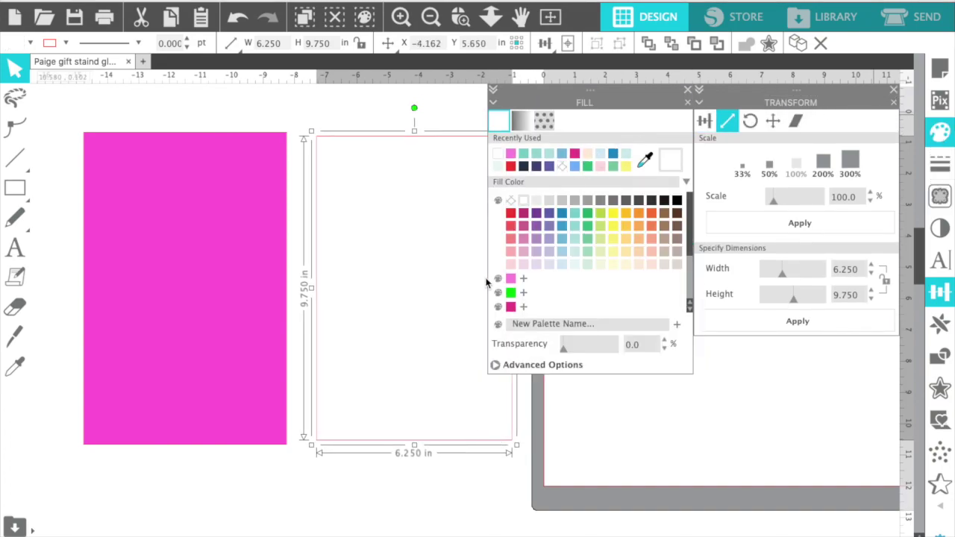
{"action": "left_click_drag", "start_coordinate": [484, 445], "coordinate": [252, 446]}
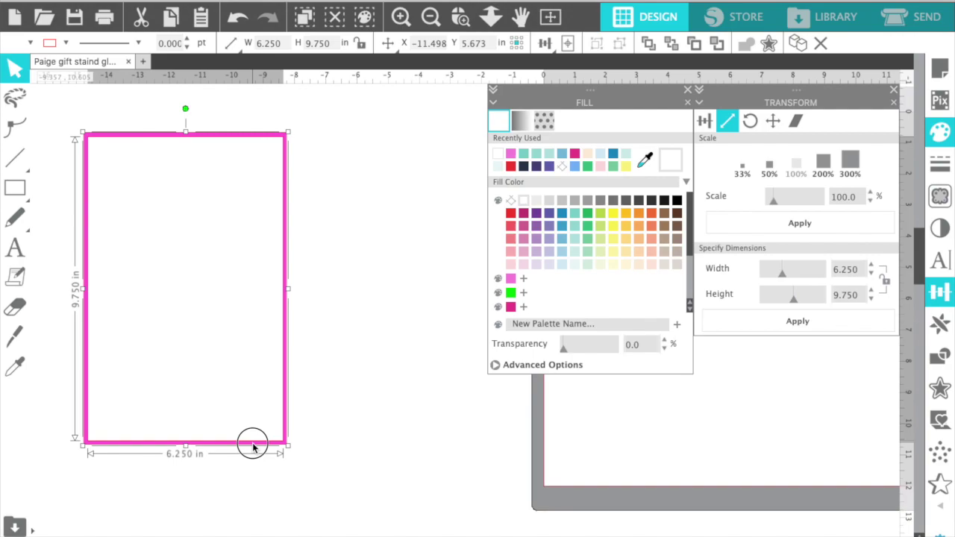
{"action": "left_click_drag", "start_coordinate": [252, 447], "coordinate": [464, 443]}
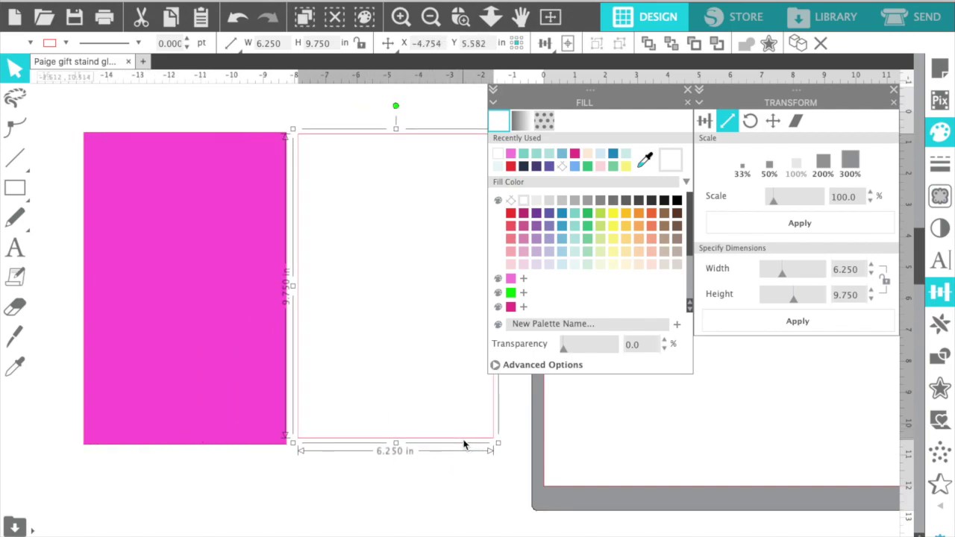
{"action": "left_click", "coordinate": [688, 102]}
Resize the white rectangle to 6 × 9.5 in and centre it over the pink card.
{"action": "double_click", "coordinate": [861, 274]}
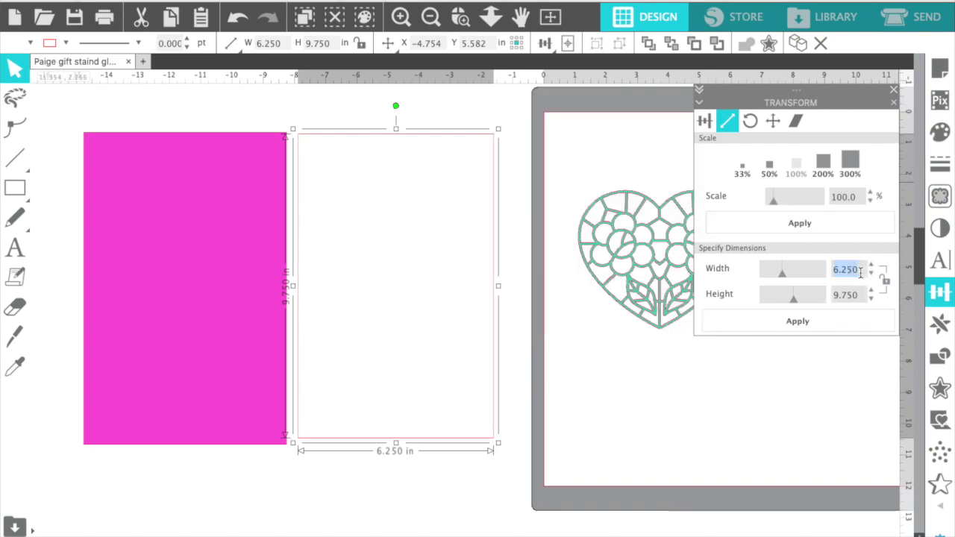
{"action": "type", "text": "6"}
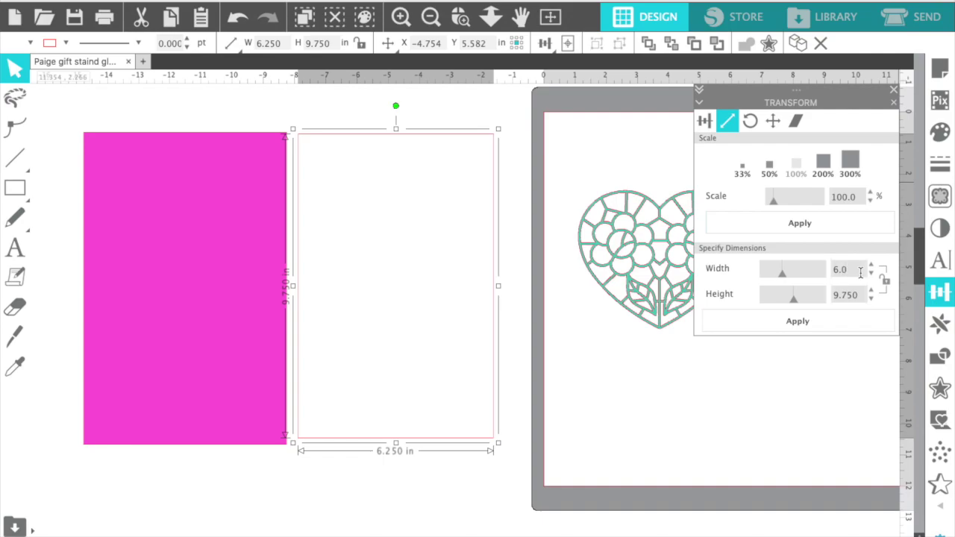
{"action": "type", "text": ".0"}
{"action": "double_click", "coordinate": [859, 295]}
{"action": "type", "text": "9.50"}
{"action": "left_click", "coordinate": [839, 317]}
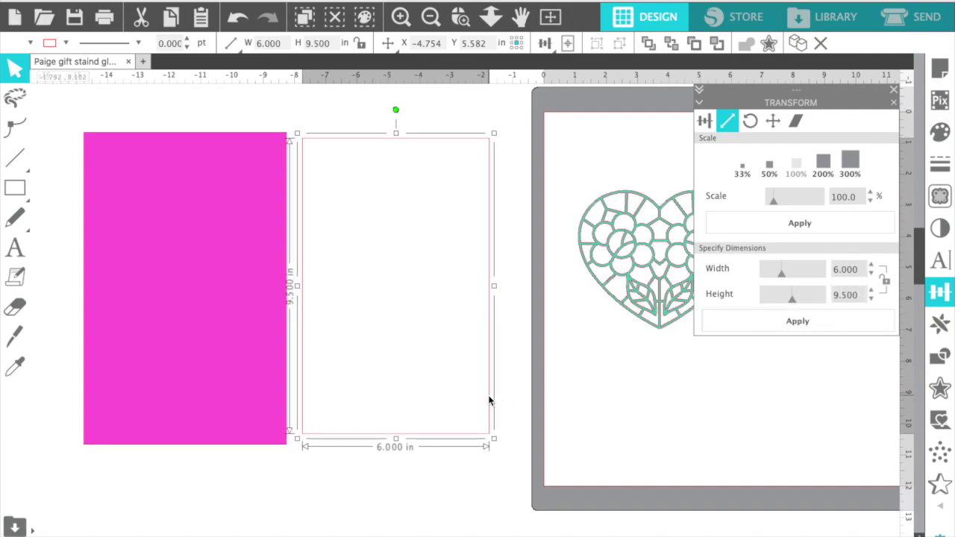
{"action": "left_click_drag", "start_coordinate": [489, 401], "coordinate": [280, 403]}
{"action": "left_click", "coordinate": [336, 408]}
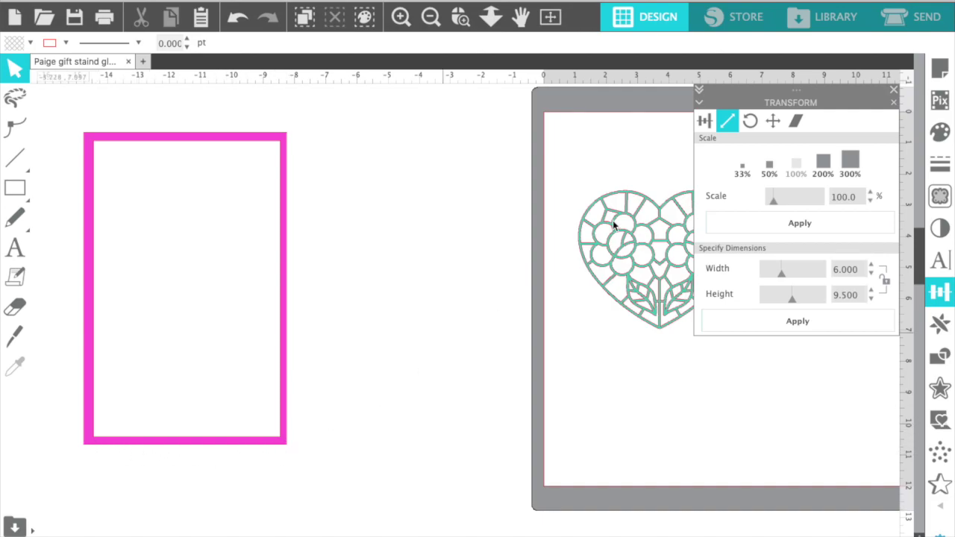
Move the stained-glass heart off the mat and shrink it to 4.583 × 3.904 in.
{"action": "left_click", "coordinate": [895, 90]}
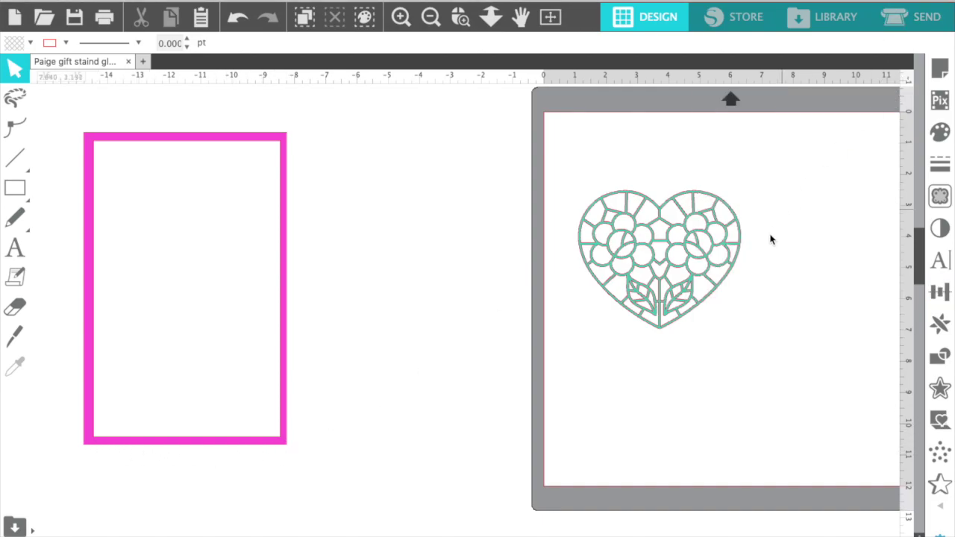
{"action": "left_click_drag", "start_coordinate": [724, 260], "coordinate": [420, 203]}
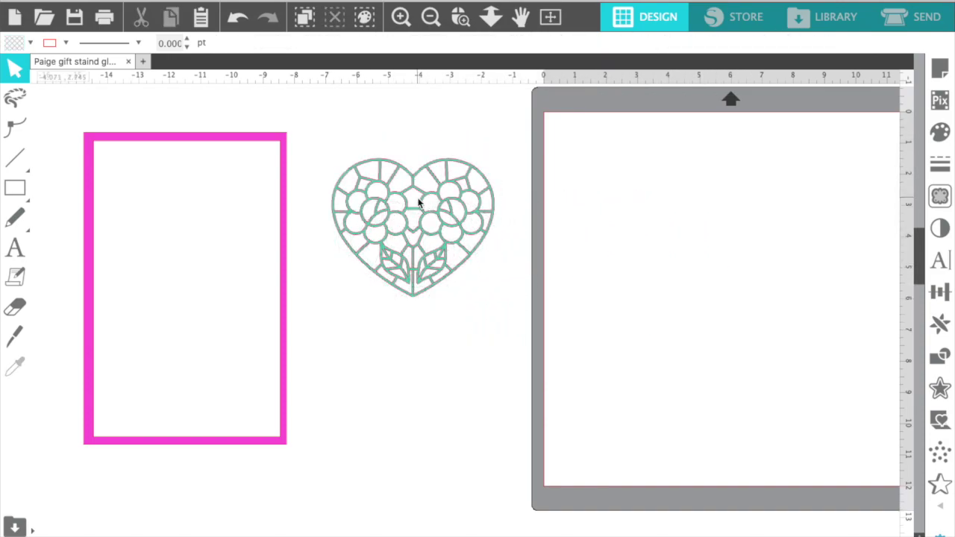
{"action": "left_click", "coordinate": [464, 261]}
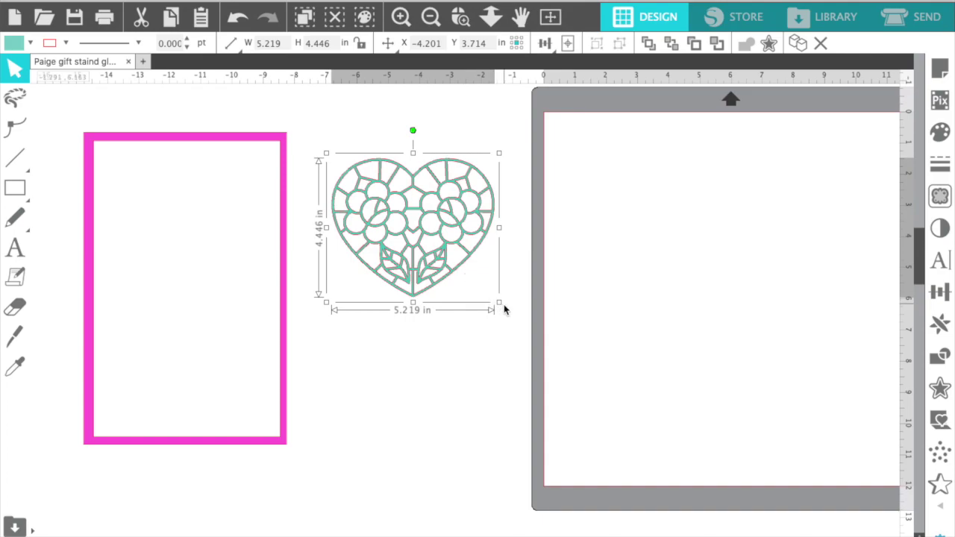
{"action": "left_click_drag", "start_coordinate": [498, 303], "coordinate": [479, 285]}
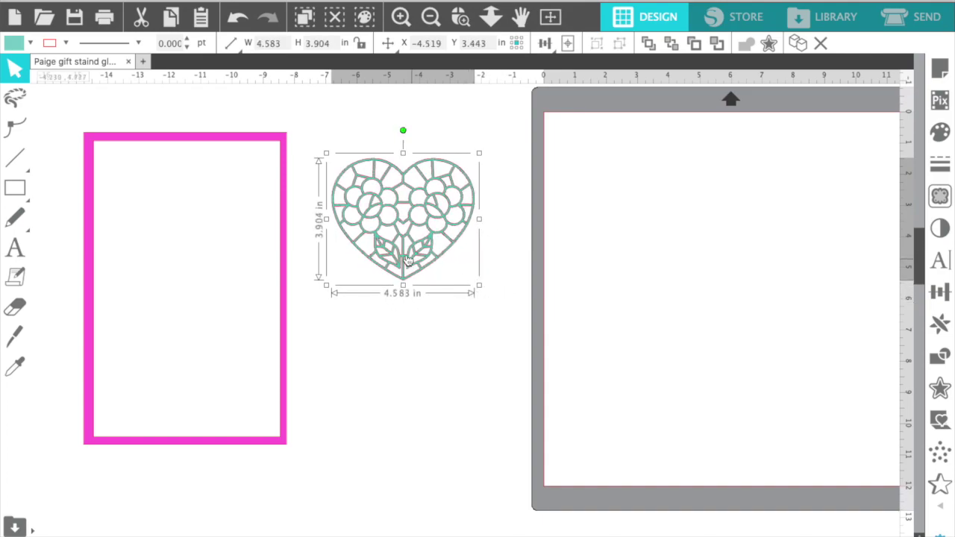
{"action": "left_click_drag", "start_coordinate": [407, 259], "coordinate": [187, 266]}
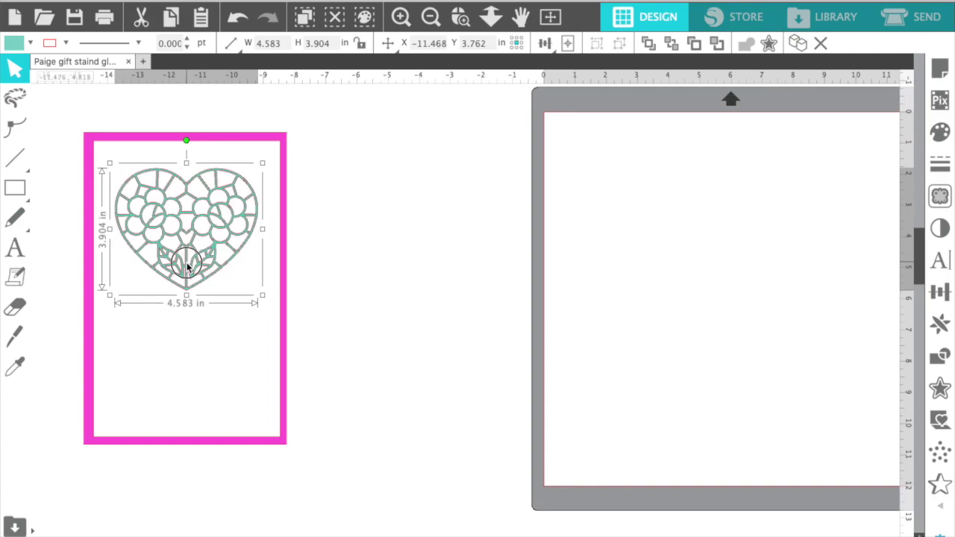
{"action": "left_click_drag", "start_coordinate": [188, 267], "coordinate": [411, 282]}
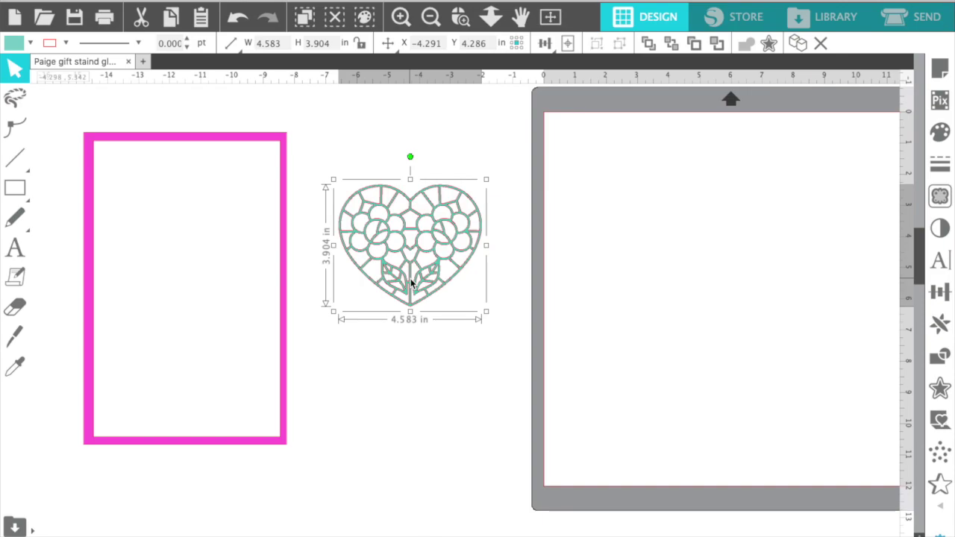
Duplicate the heart with Ctrl+D and place the copy below the original.
{"action": "key", "text": "ctrl+d"}
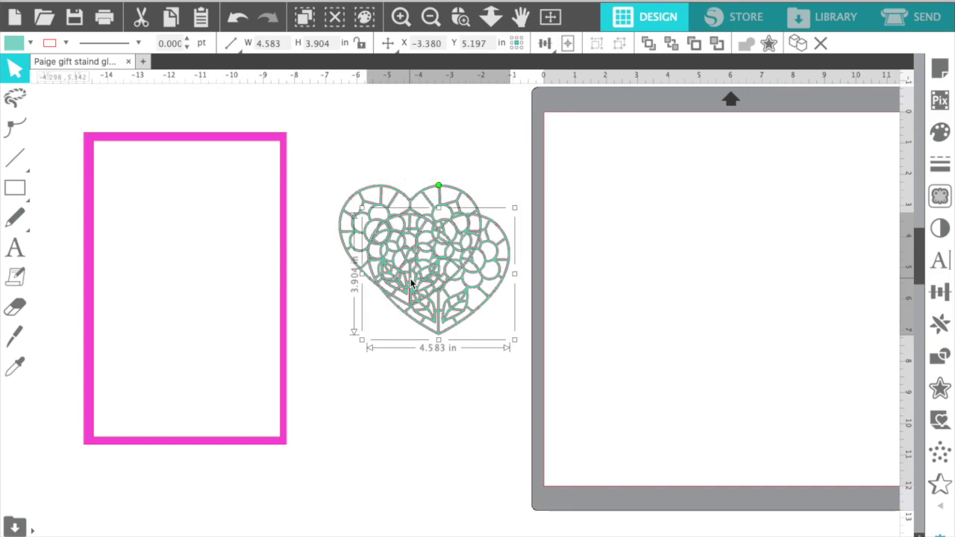
{"action": "left_click_drag", "start_coordinate": [440, 330], "coordinate": [421, 452]}
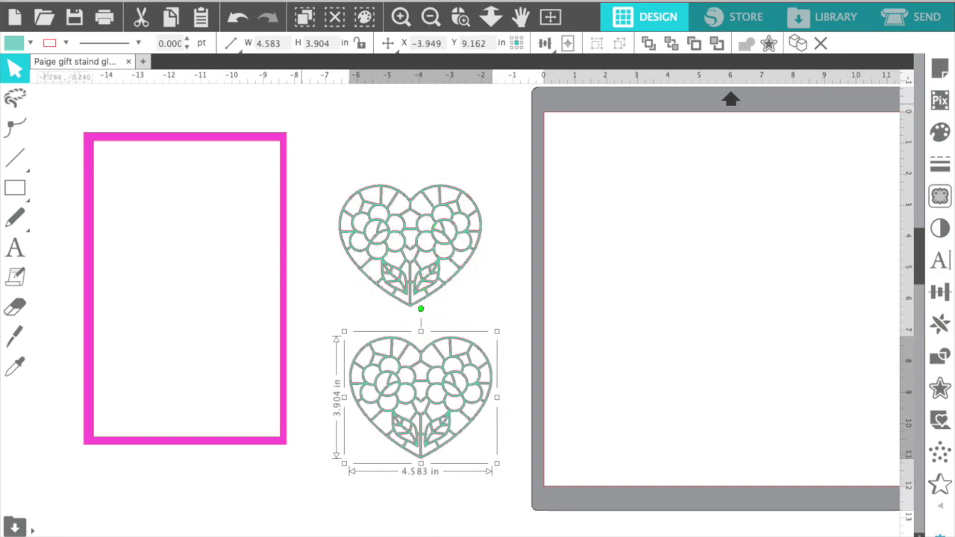
{"action": "left_click", "coordinate": [273, 1]}
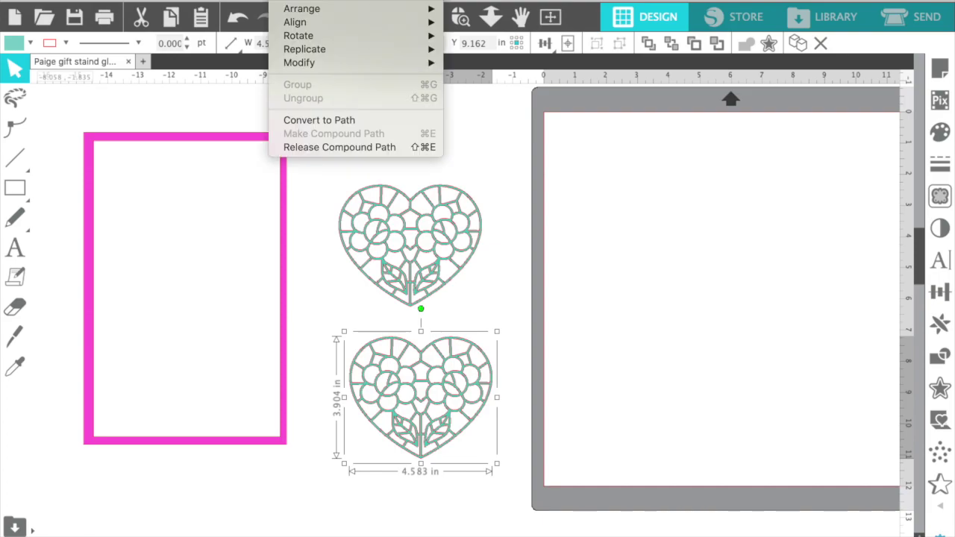
Release the duplicate's compound path, delete its stained-glass pieces, and keep the solid teal heart below the original.
{"action": "left_click", "coordinate": [319, 149]}
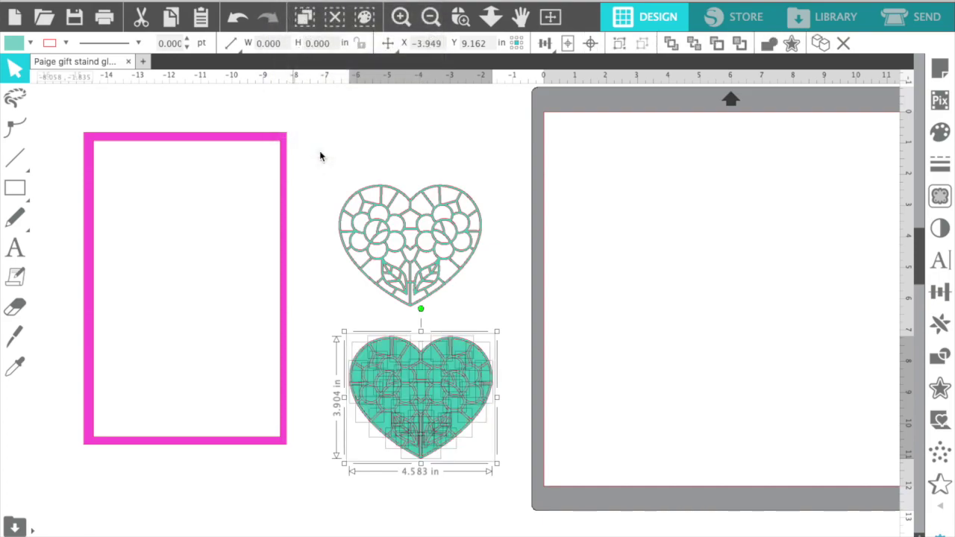
{"action": "left_click", "coordinate": [578, 392]}
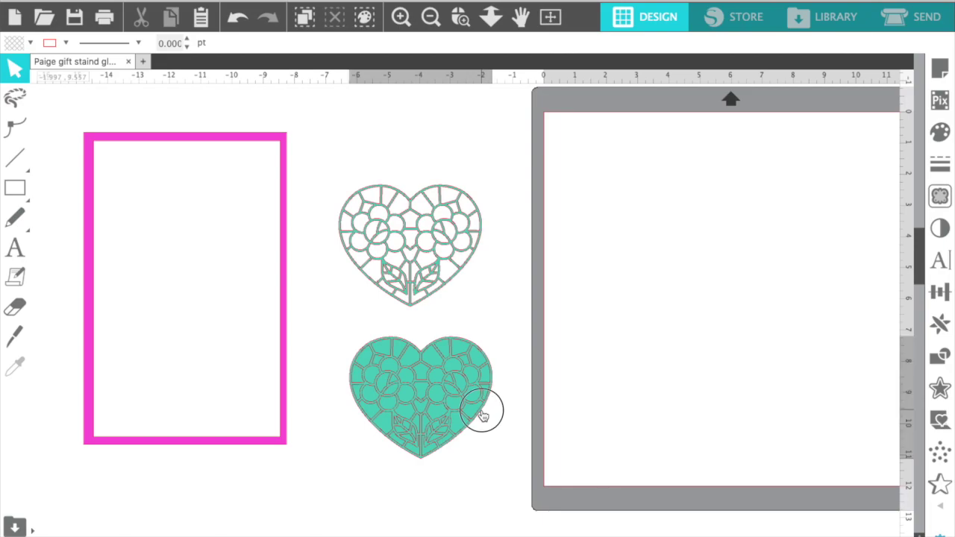
{"action": "left_click_drag", "start_coordinate": [484, 411], "coordinate": [316, 533]}
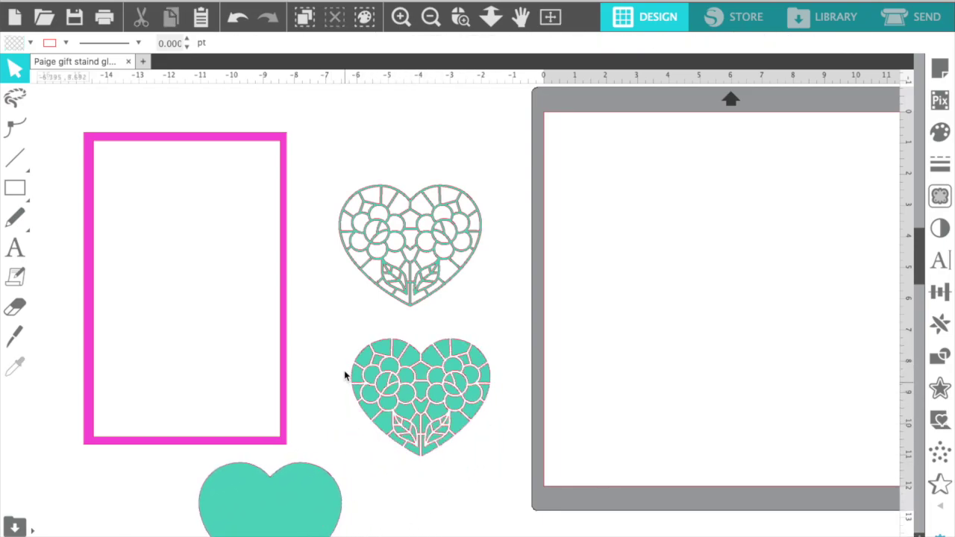
{"action": "left_click_drag", "start_coordinate": [333, 324], "coordinate": [499, 452]}
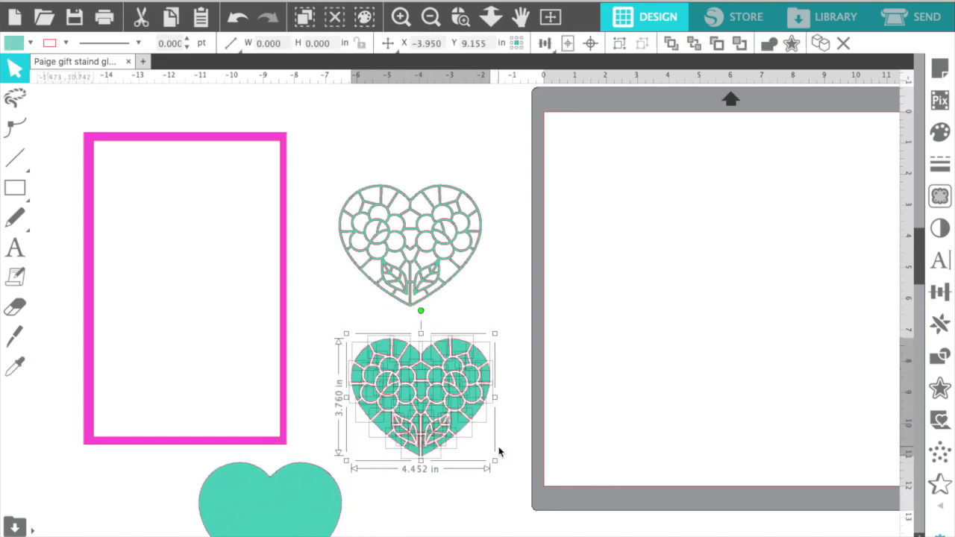
{"action": "key", "text": "Delete"}
{"action": "left_click_drag", "start_coordinate": [339, 507], "coordinate": [484, 351]}
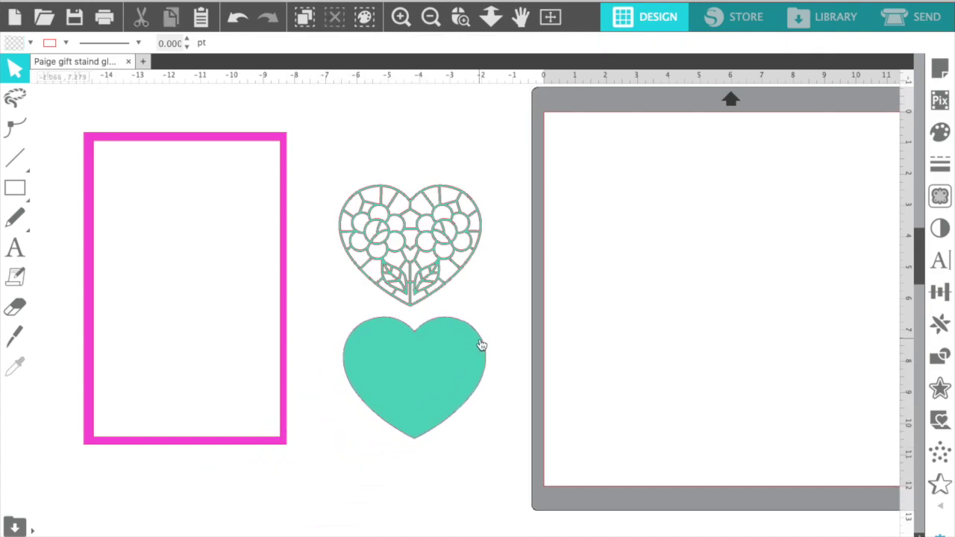
{"action": "left_click", "coordinate": [256, 359]}
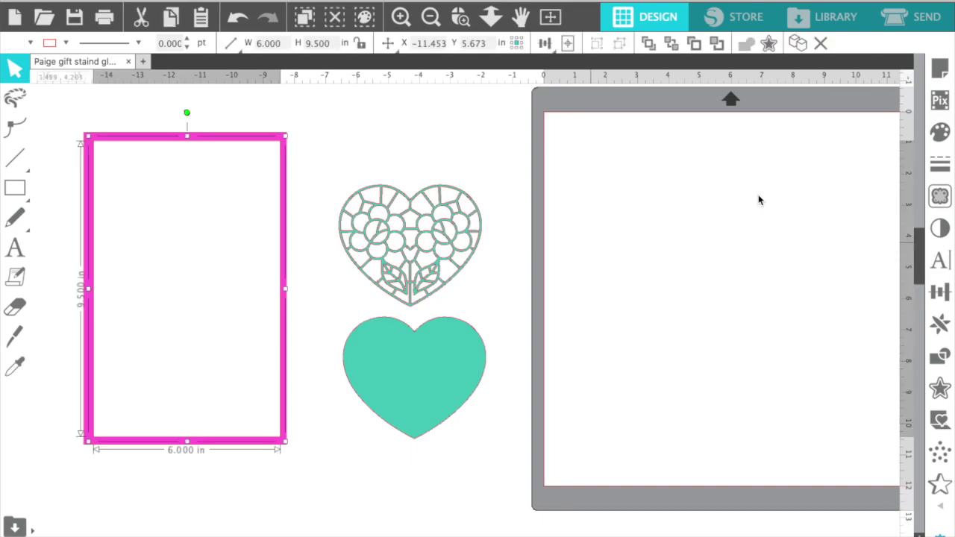
Centre the white inner panel on the cutting mat.
{"action": "left_click", "coordinate": [942, 292]}
{"action": "left_click", "coordinate": [835, 147]}
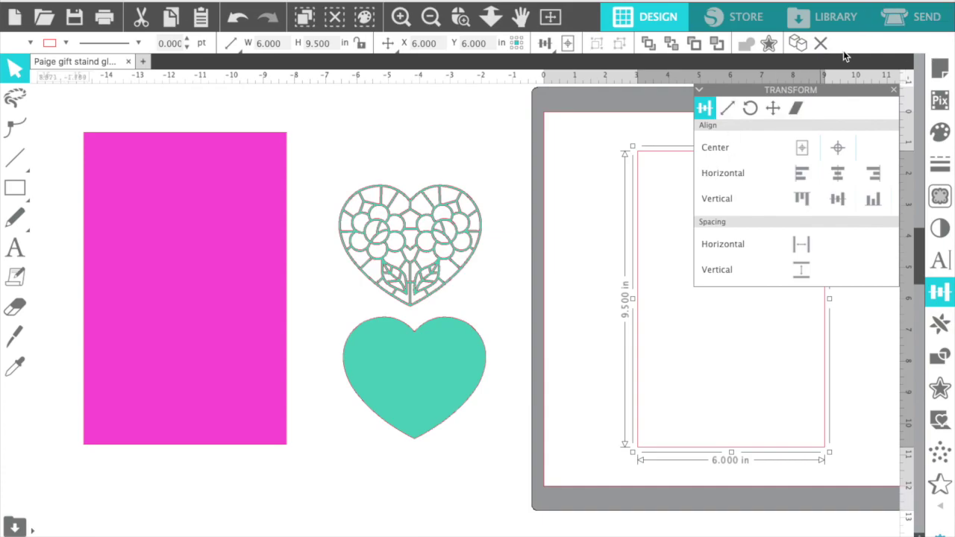
{"action": "left_click", "coordinate": [895, 90]}
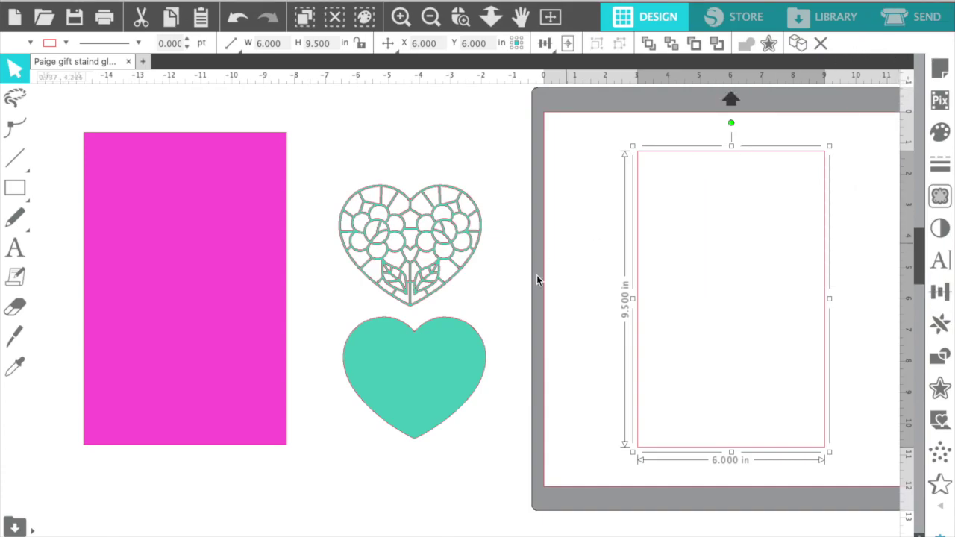
Move the solid teal heart onto the upper half of the white panel.
{"action": "left_click", "coordinate": [484, 363]}
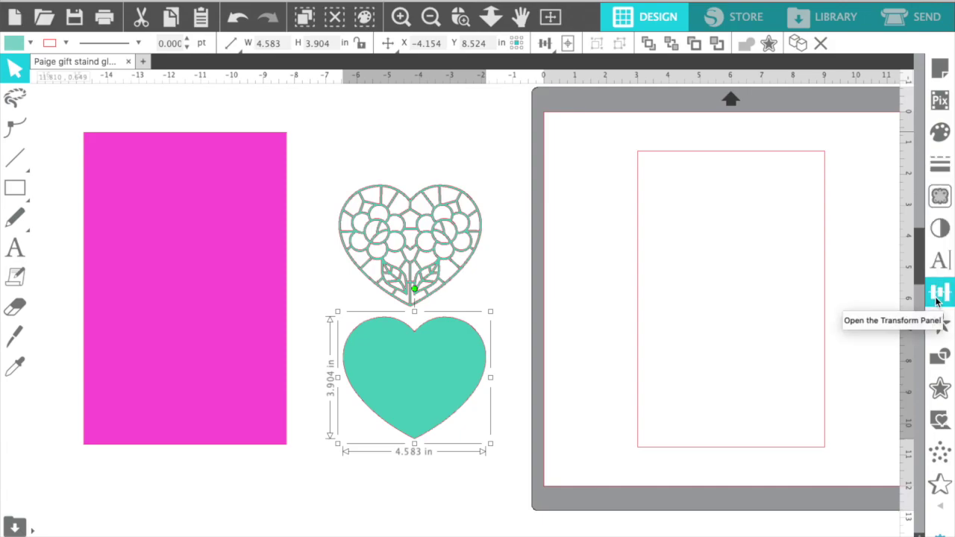
{"action": "left_click_drag", "start_coordinate": [465, 365], "coordinate": [791, 229]}
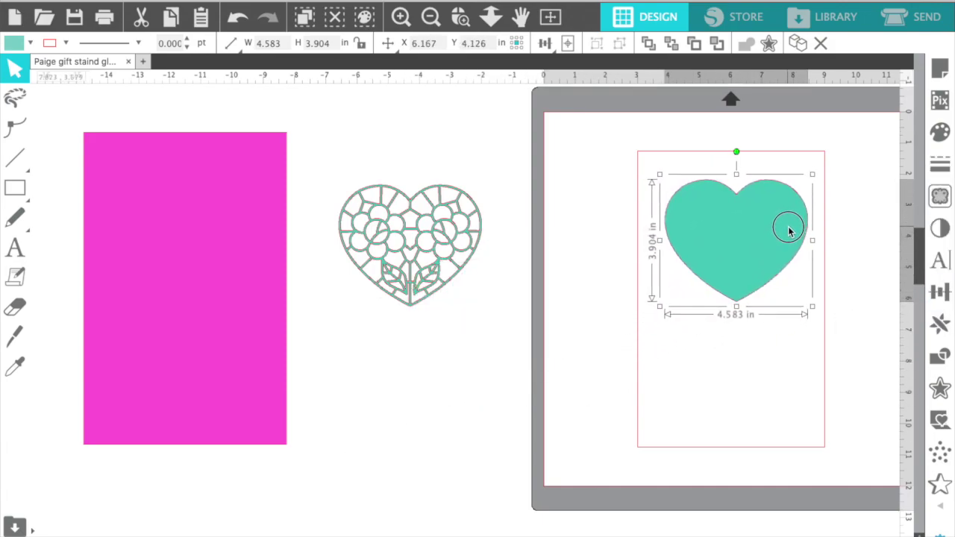
{"action": "left_click", "coordinate": [830, 354]}
{"action": "left_click", "coordinate": [826, 356]}
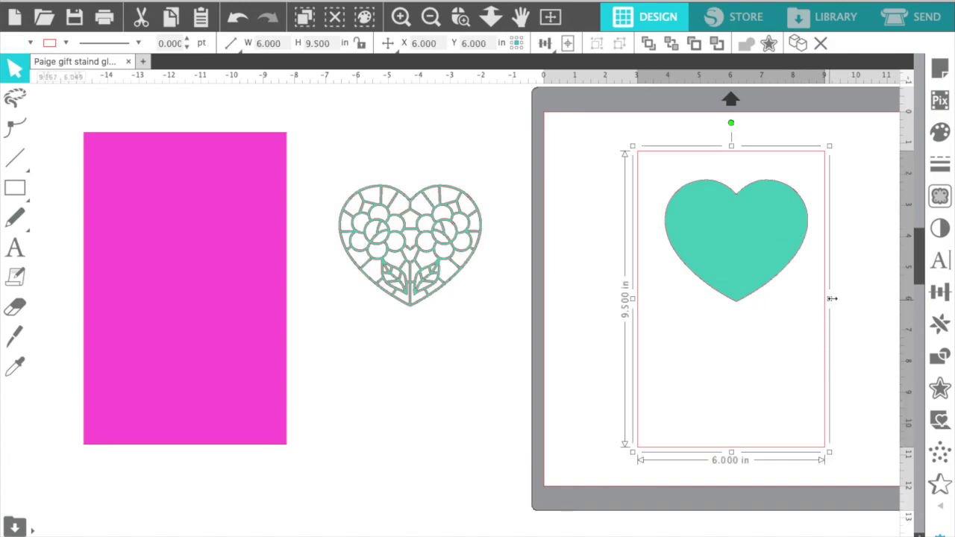
{"action": "left_click_drag", "start_coordinate": [812, 306], "coordinate": [757, 314]}
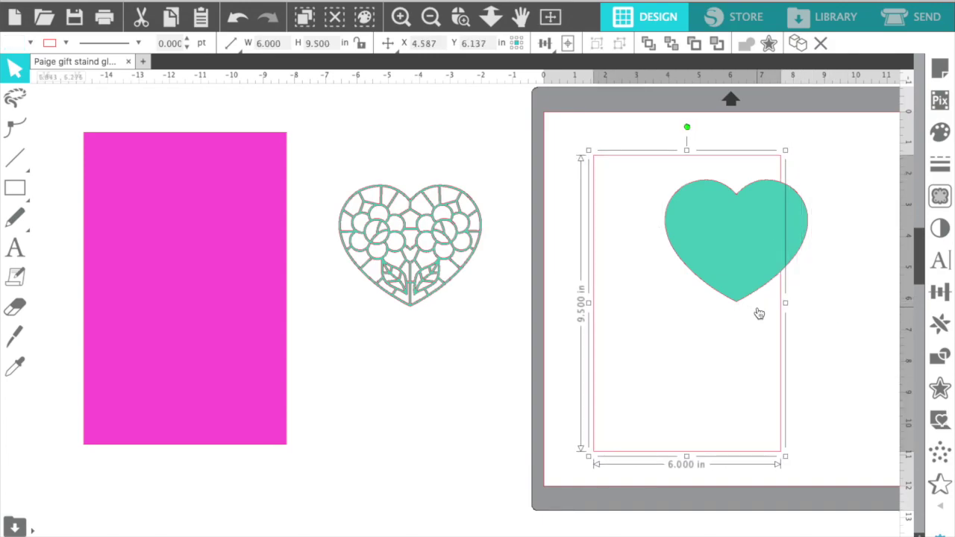
{"action": "left_click", "coordinate": [238, 17]}
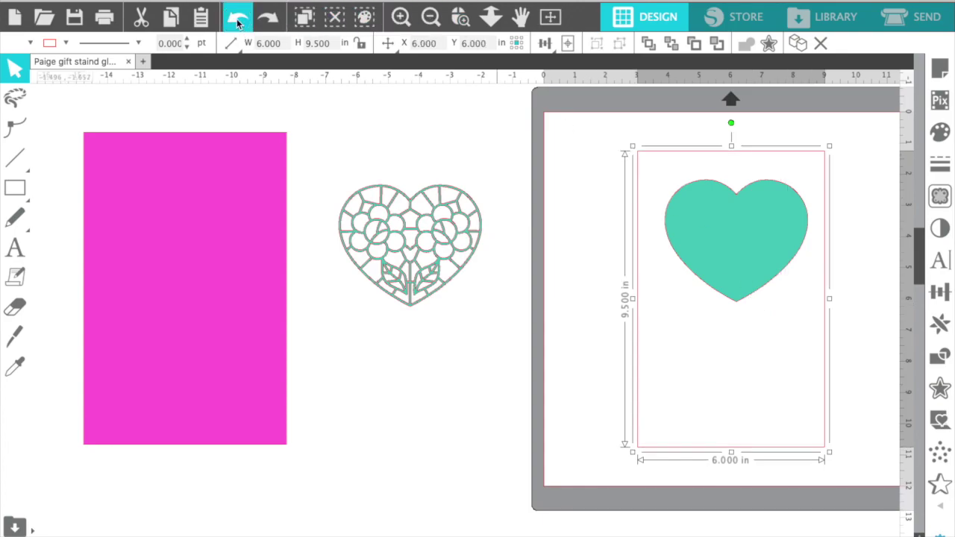
{"action": "left_click", "coordinate": [787, 241]}
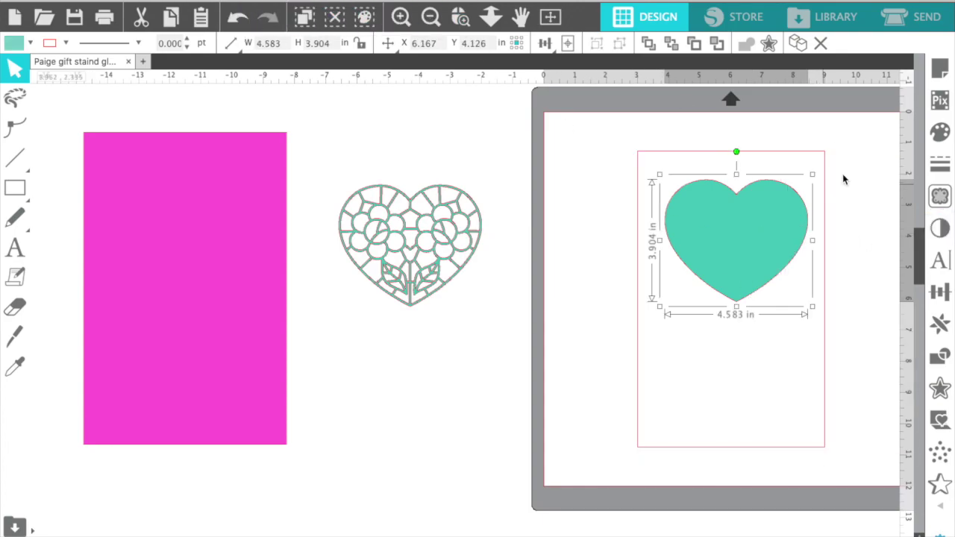
Remove the teal heart's fill so it becomes an outline.
{"action": "left_click", "coordinate": [938, 134]}
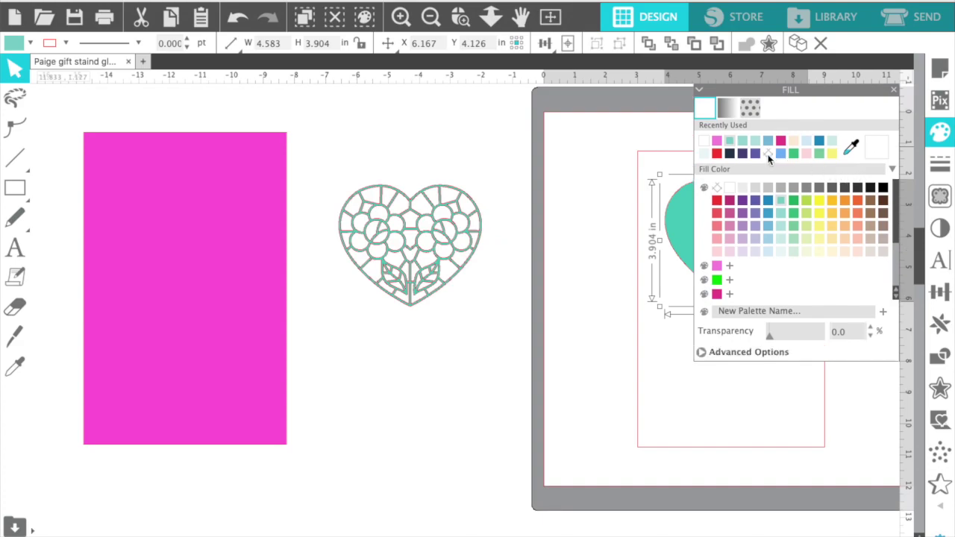
{"action": "left_click", "coordinate": [768, 154]}
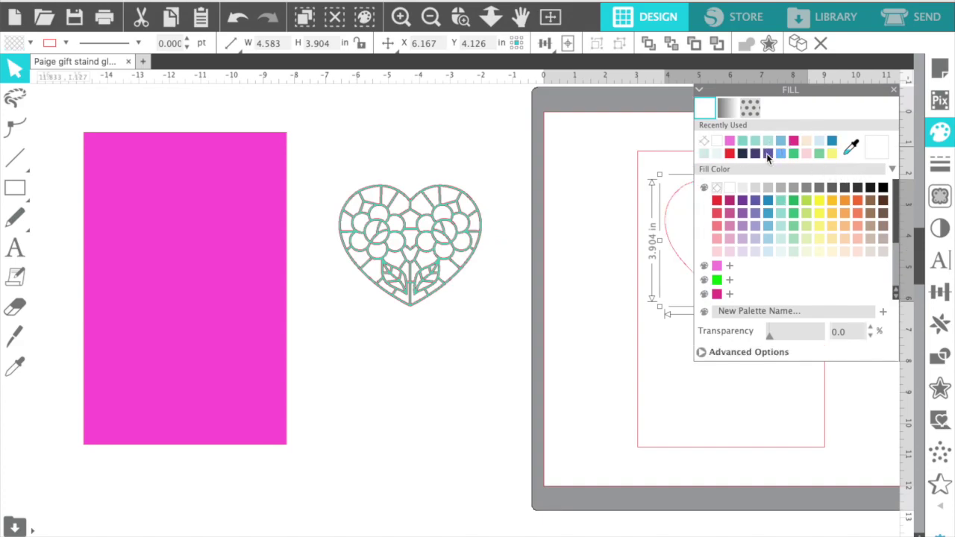
{"action": "left_click", "coordinate": [896, 91]}
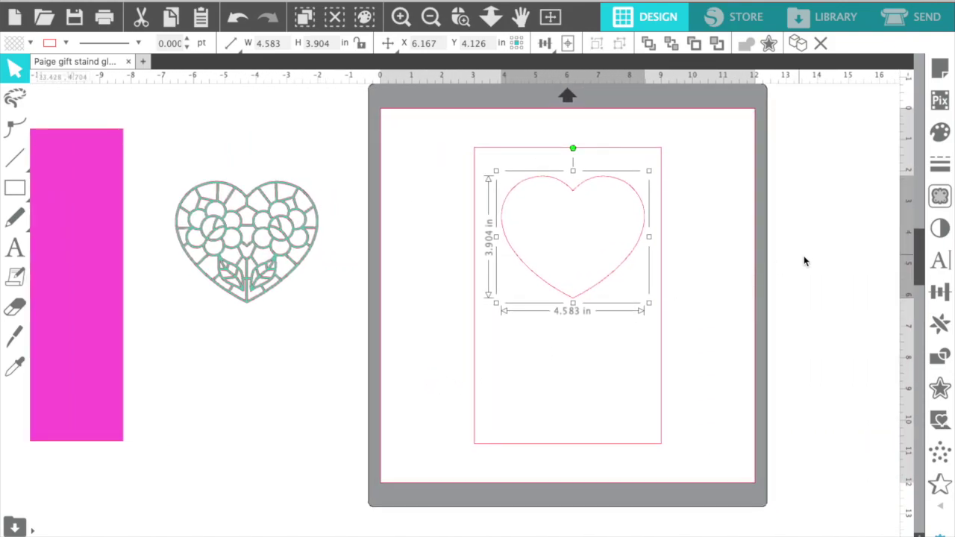
Centre the heart outline horizontally in the upper half of the 6 × 9.5 panel.
{"action": "left_click", "coordinate": [658, 306]}
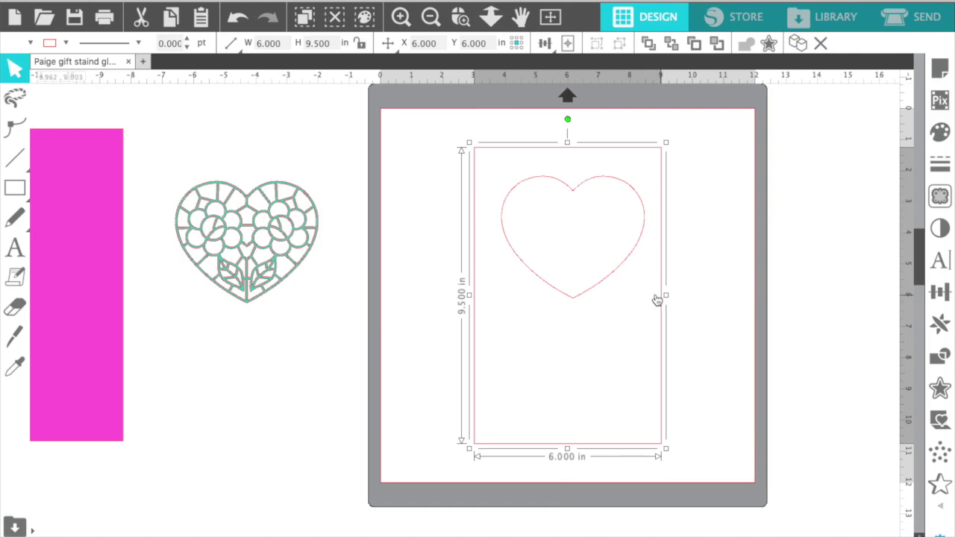
{"action": "left_click", "coordinate": [602, 285]}
{"action": "left_click_drag", "start_coordinate": [603, 286], "coordinate": [598, 286]}
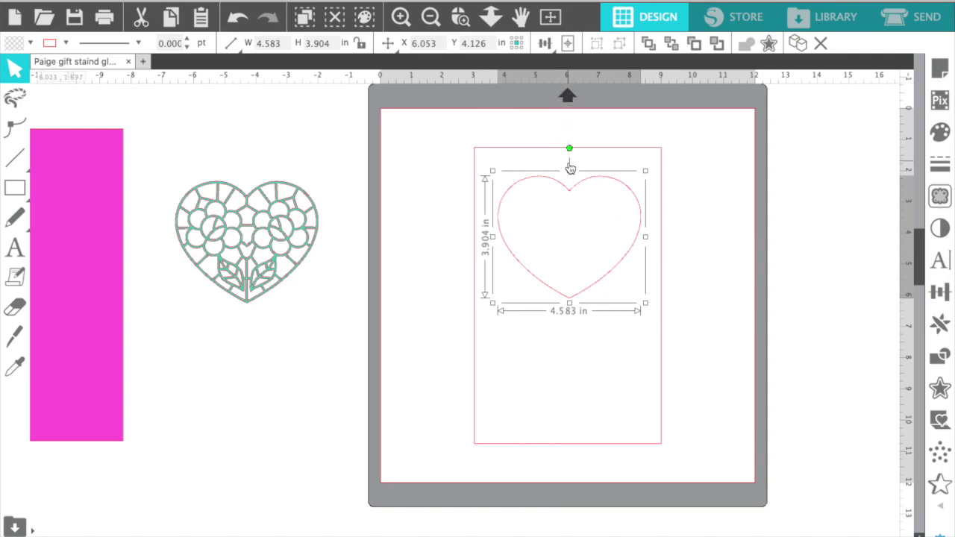
{"action": "left_click_drag", "start_coordinate": [571, 314], "coordinate": [528, 272]}
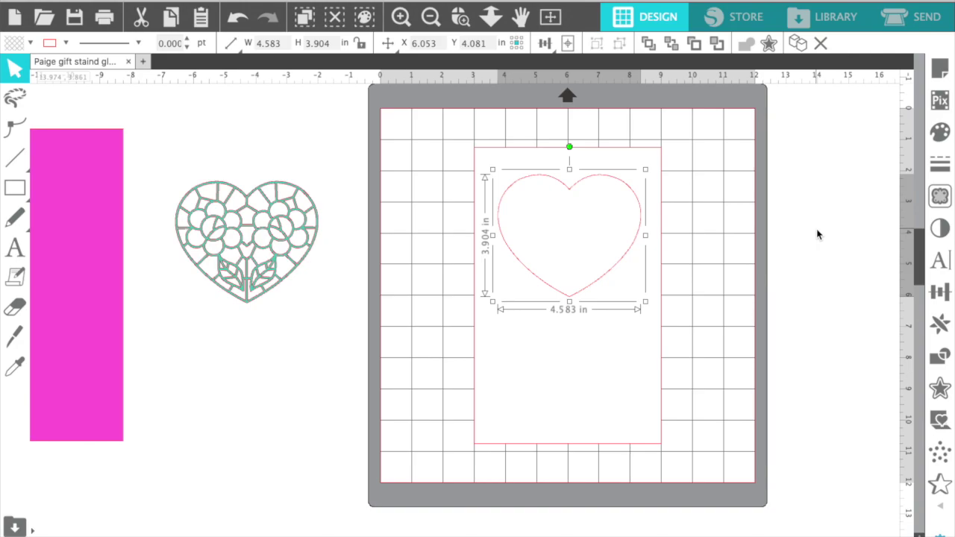
{"action": "scroll", "coordinate": [817, 235], "scroll_direction": "right", "scroll_amount": 5}
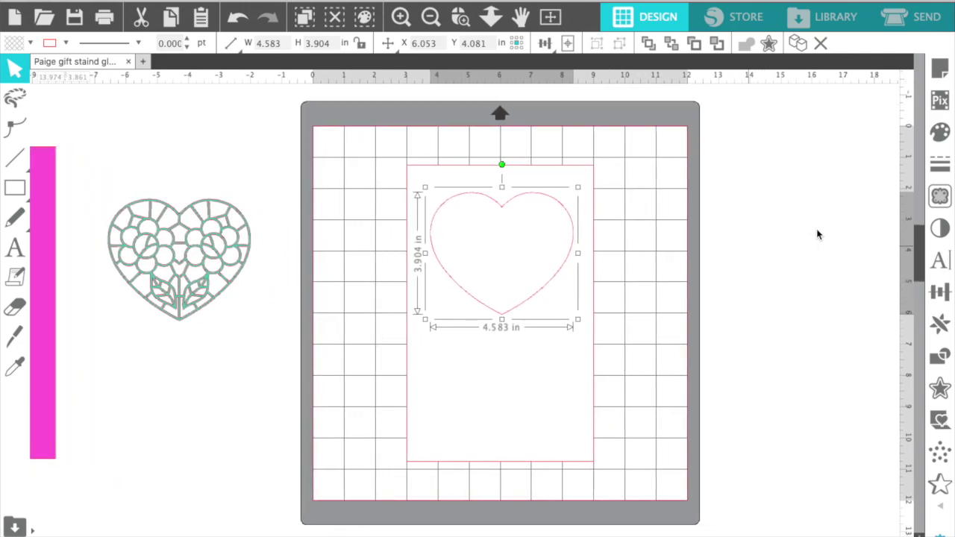
Convert the heart outline into a pop-up with struts.
{"action": "left_click", "coordinate": [941, 434]}
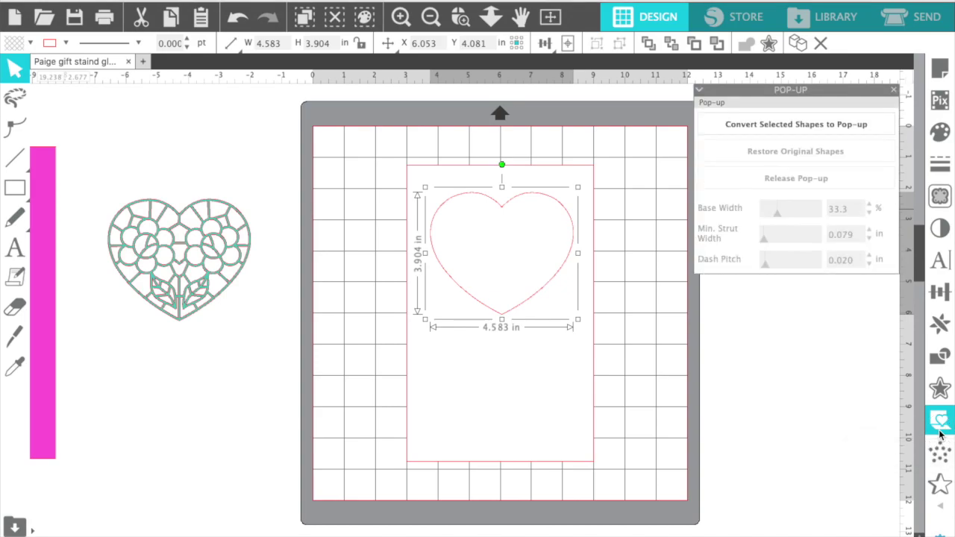
{"action": "left_click", "coordinate": [766, 124]}
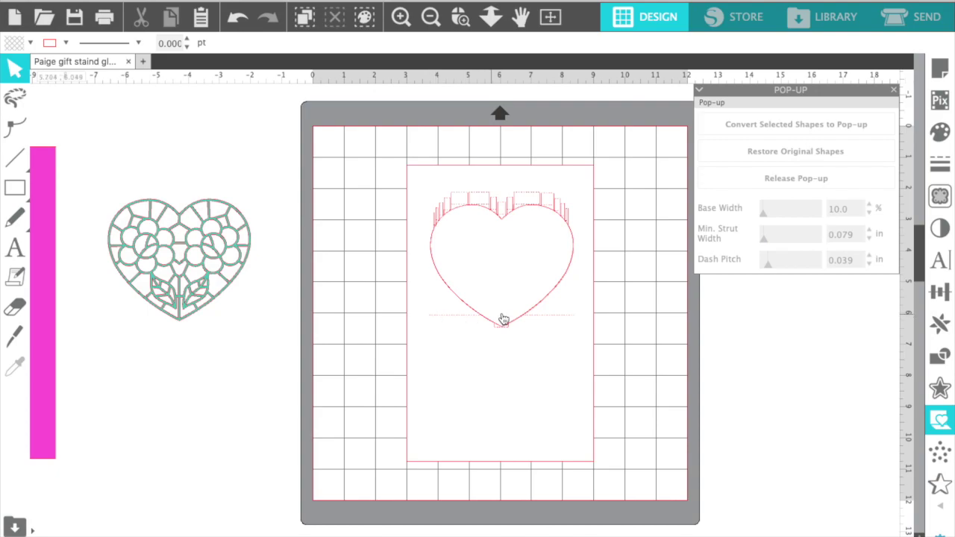
{"action": "left_click", "coordinate": [504, 317]}
{"action": "left_click", "coordinate": [485, 316]}
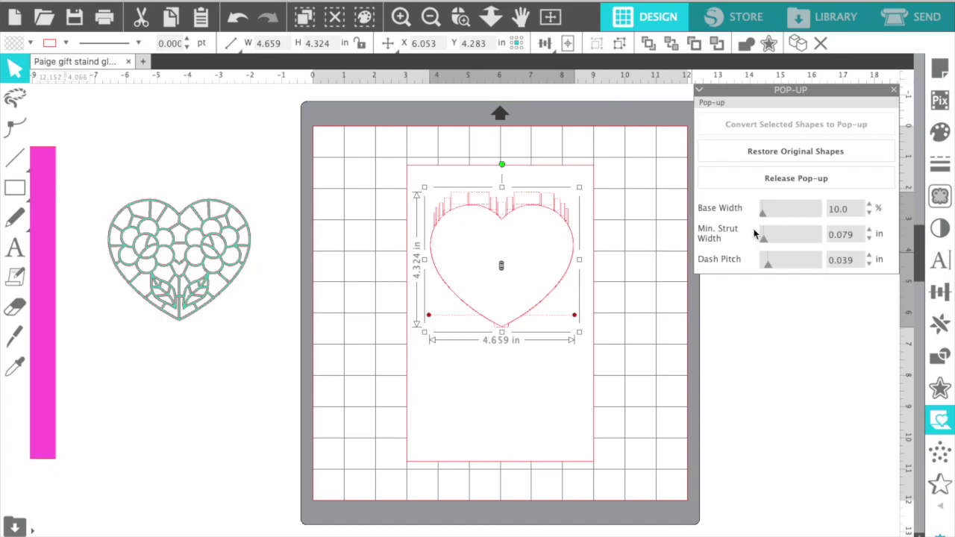
Set pop-up base width 54%, strut width 0.236 in and dash pitch 0.097 in.
{"action": "left_click_drag", "start_coordinate": [763, 212], "coordinate": [790, 214]}
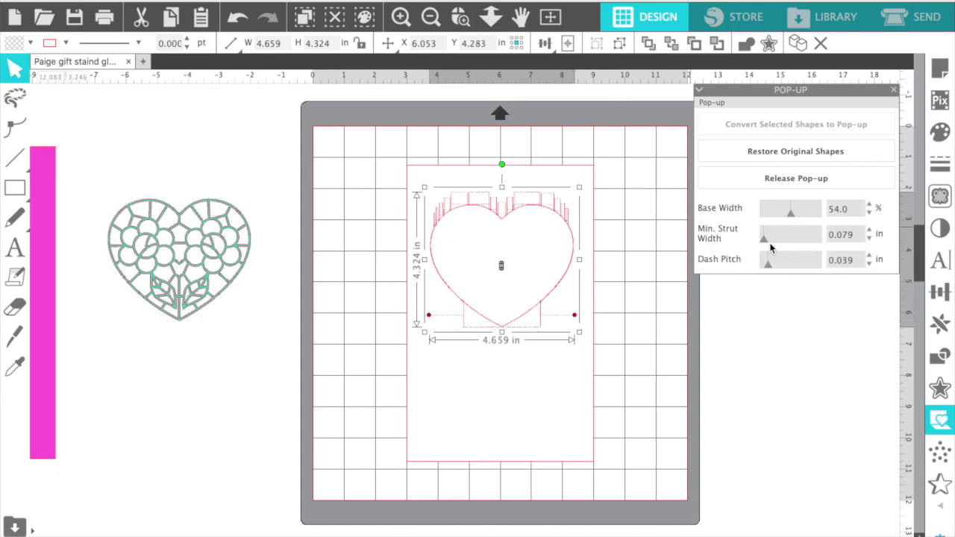
{"action": "mouse_move", "coordinate": [763, 240]}
{"action": "left_mouse_down"}
{"action": "mouse_move", "coordinate": [797, 239]}
{"action": "mouse_move", "coordinate": [770, 242]}
{"action": "left_mouse_up"}
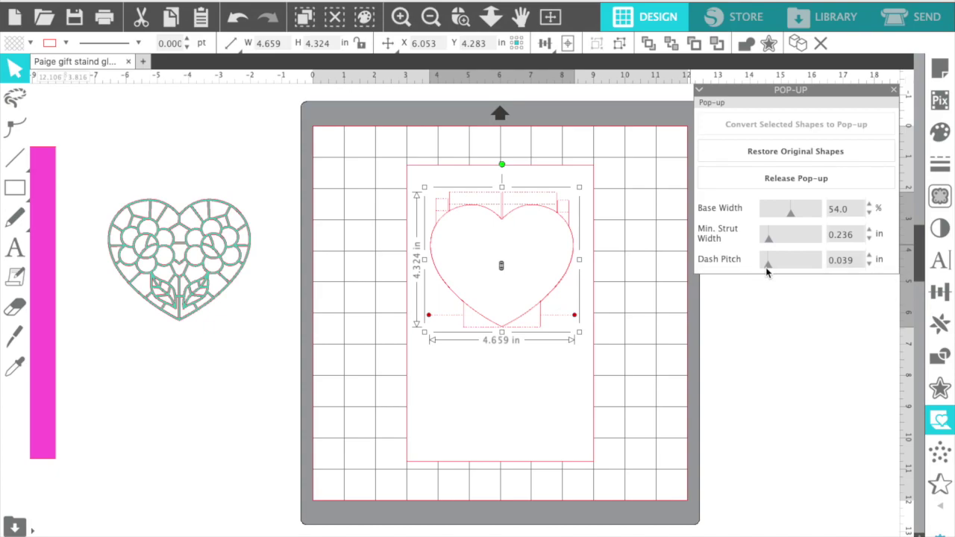
{"action": "left_click_drag", "start_coordinate": [768, 267], "coordinate": [777, 273]}
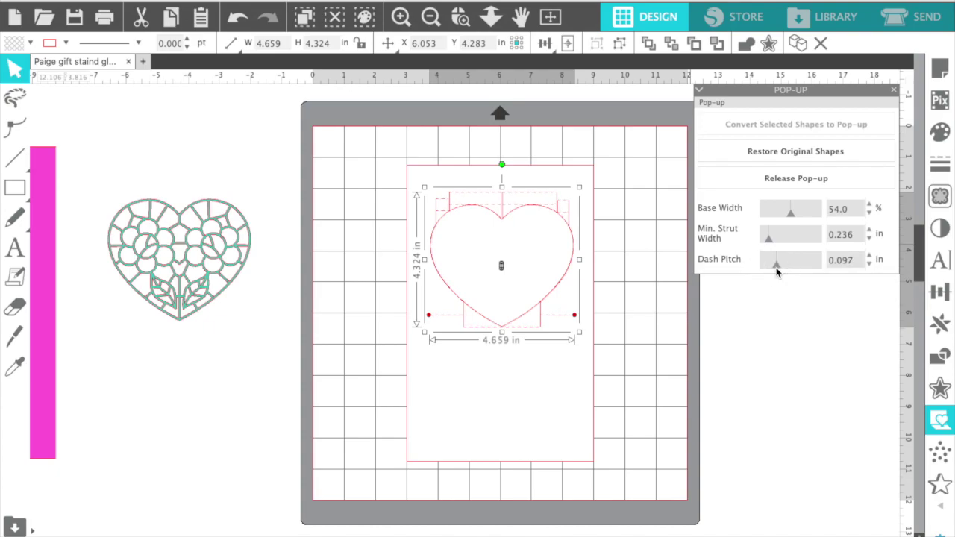
{"action": "left_click", "coordinate": [695, 330]}
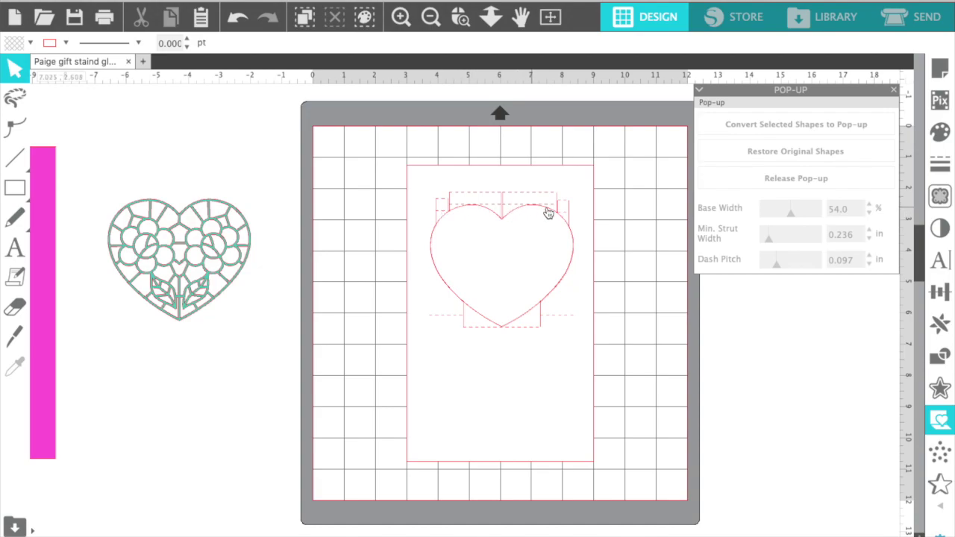
{"action": "left_click", "coordinate": [446, 316]}
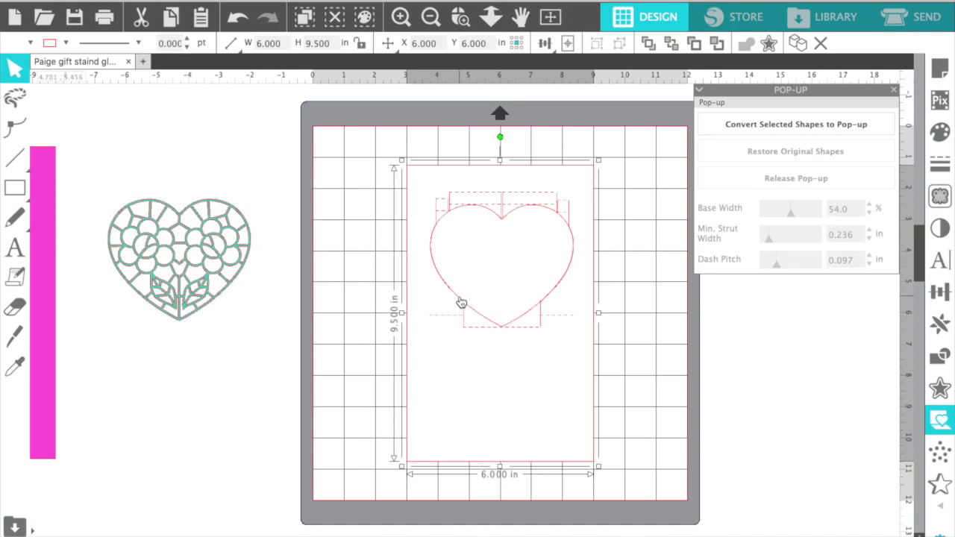
Drag the fold line's ends out to the panel's left and right edges, spanning 5.661 in.
{"action": "left_click", "coordinate": [461, 299]}
{"action": "left_click", "coordinate": [456, 298]}
{"action": "left_click", "coordinate": [616, 325]}
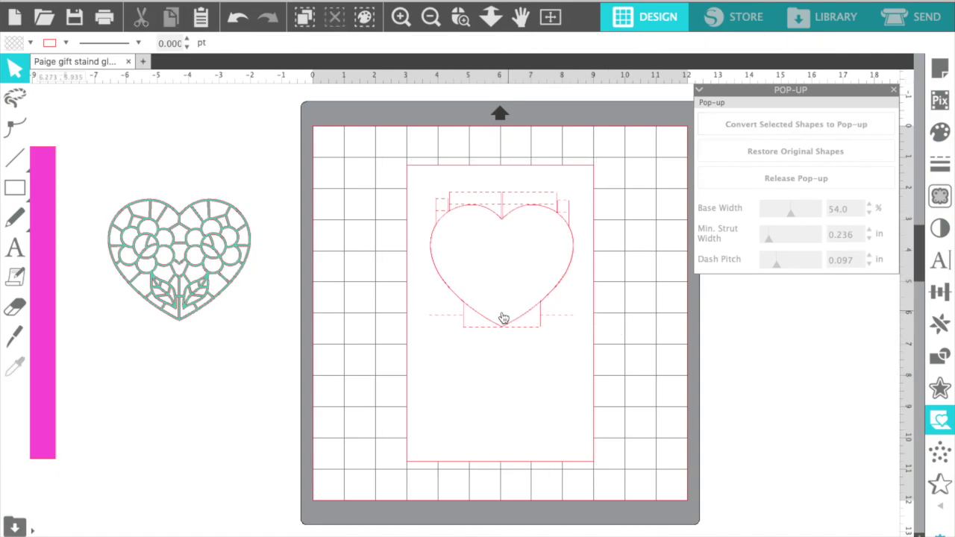
{"action": "left_click", "coordinate": [475, 314]}
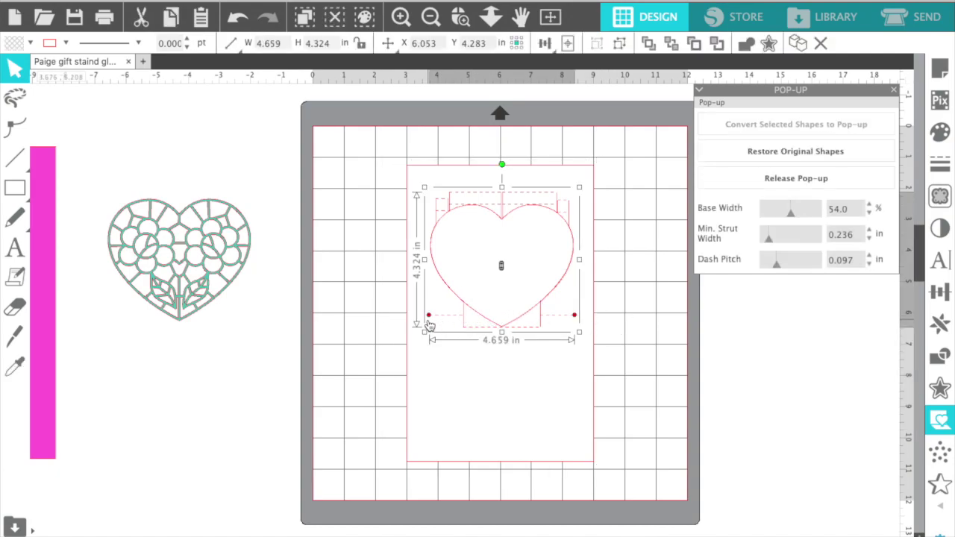
{"action": "left_click_drag", "start_coordinate": [429, 319], "coordinate": [410, 316]}
{"action": "left_click_drag", "start_coordinate": [574, 315], "coordinate": [587, 316]}
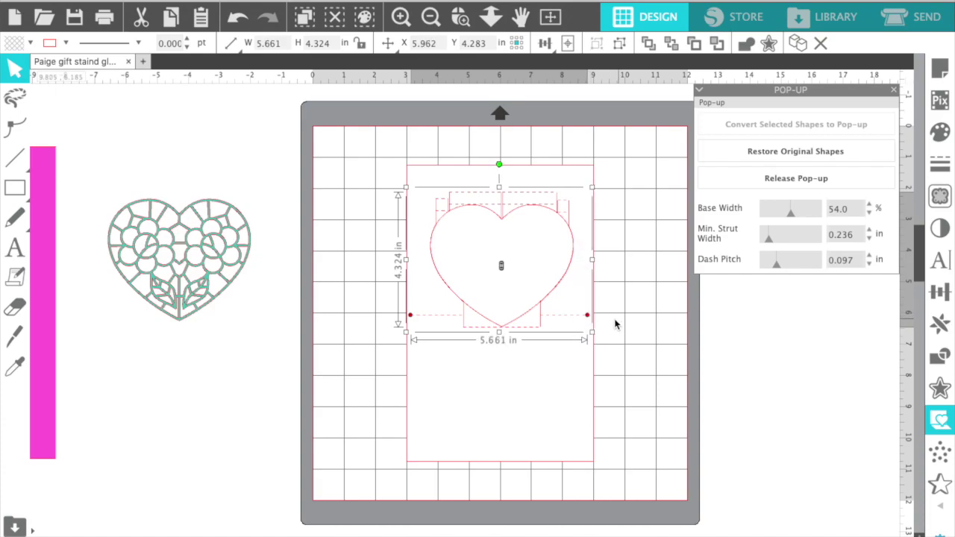
{"action": "left_click_drag", "start_coordinate": [540, 338], "coordinate": [539, 336]}
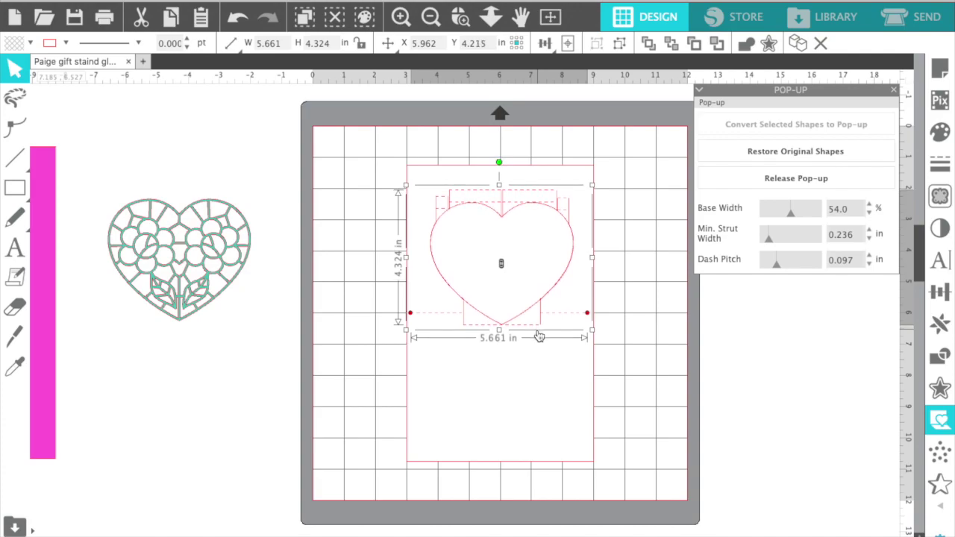
{"action": "left_click", "coordinate": [657, 337]}
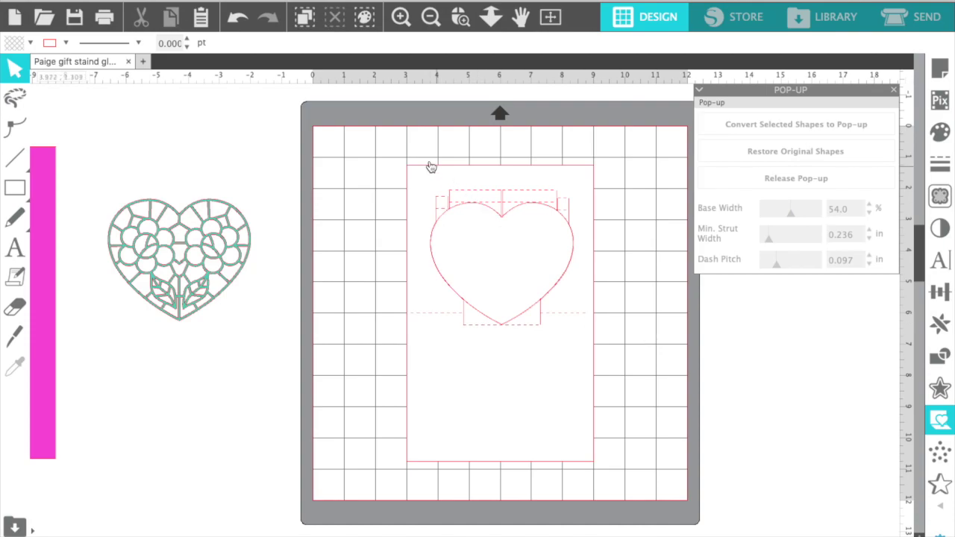
Group the white inner panel and heart pop-up into one 6 × 9.5 in piece, closing pop-up settings.
{"action": "left_click_drag", "start_coordinate": [384, 149], "coordinate": [610, 503]}
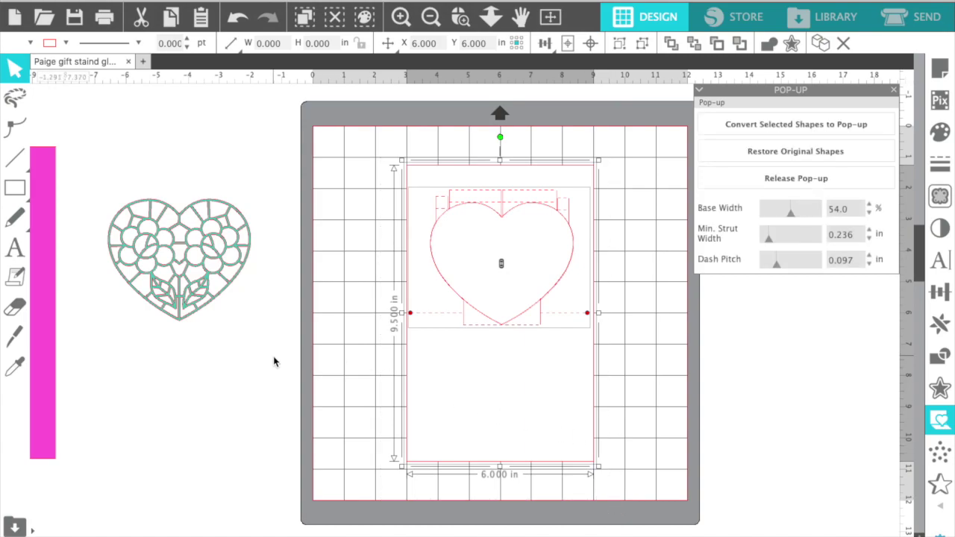
{"action": "left_click", "coordinate": [618, 44]}
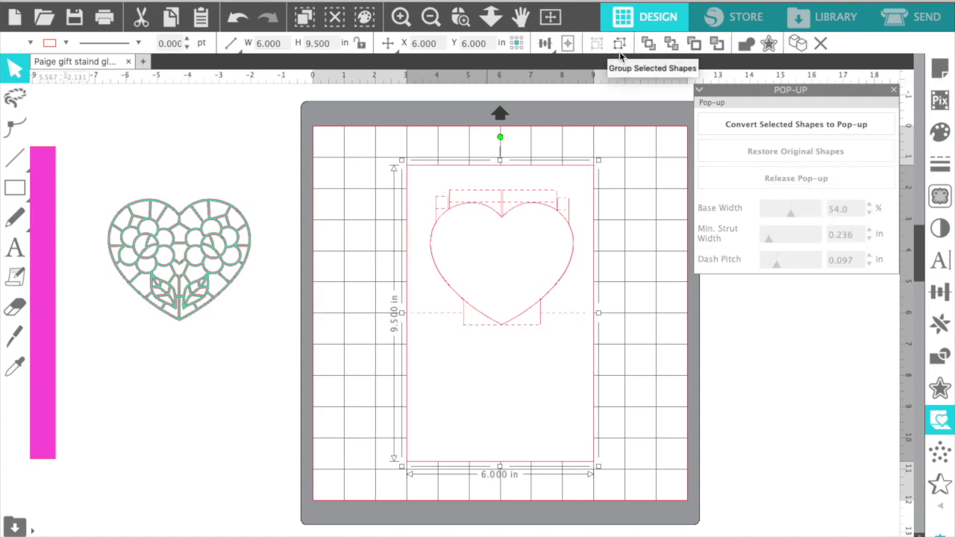
{"action": "left_click", "coordinate": [895, 91]}
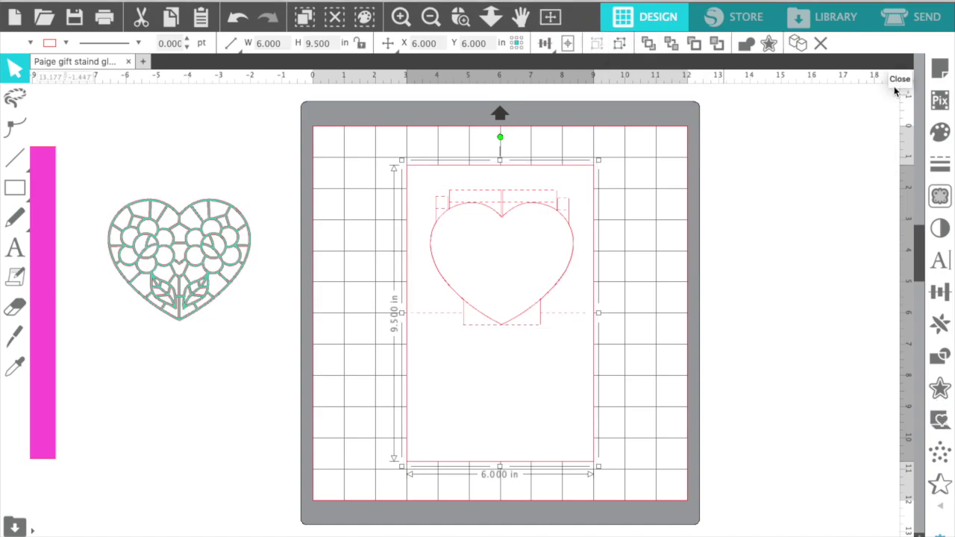